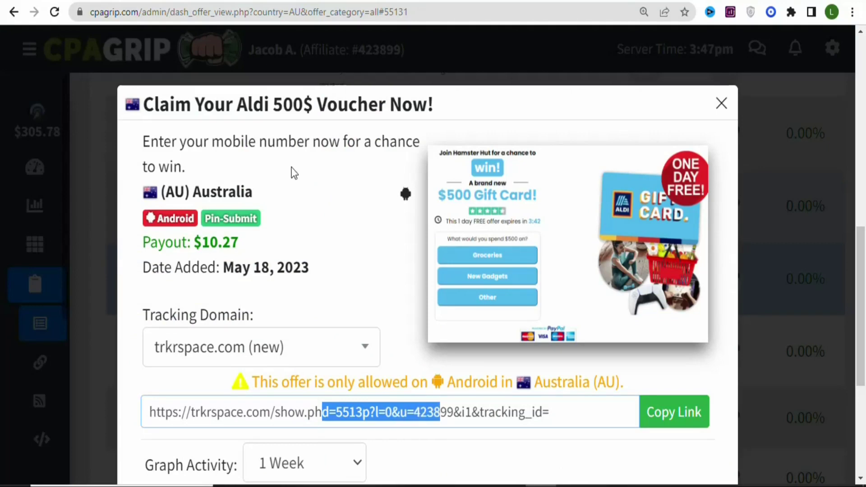
Review the Aldi $500 voucher offer's description and payout amount on CPAGrip.
{"action": "left_click", "coordinate": [315, 148]}
{"action": "left_click_drag", "start_coordinate": [288, 143], "coordinate": [329, 143]}
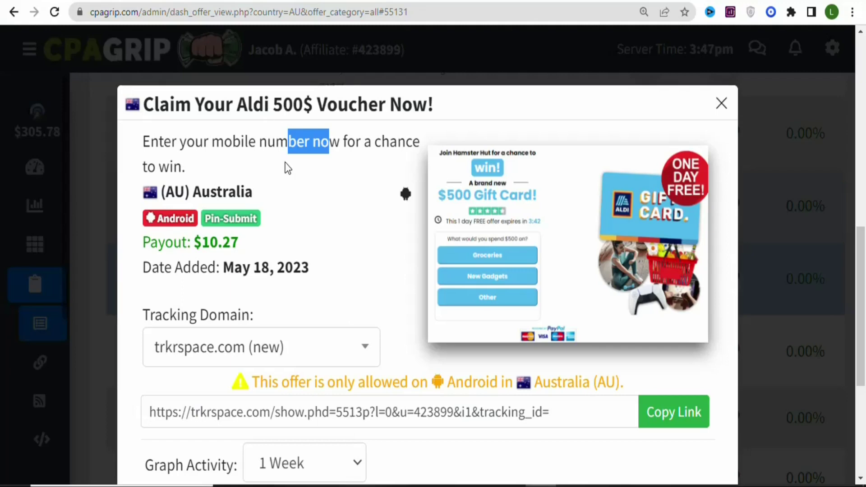
{"action": "left_click_drag", "start_coordinate": [202, 242], "coordinate": [225, 244]}
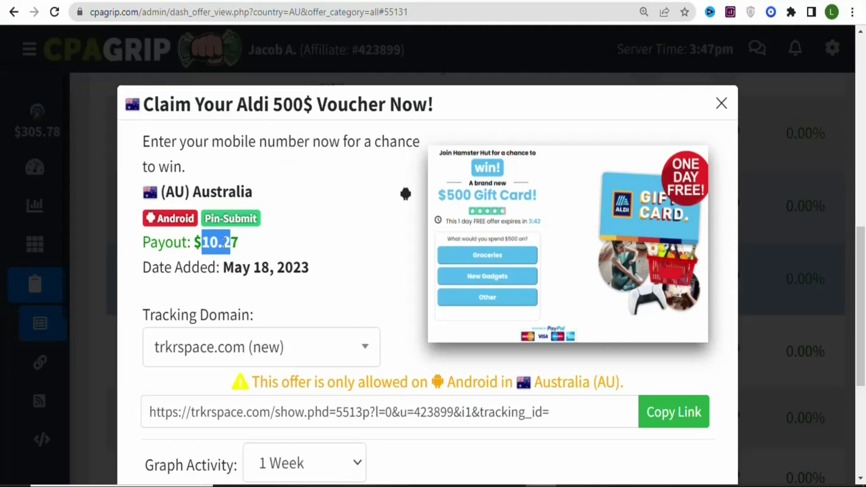
{"action": "left_click", "coordinate": [284, 234]}
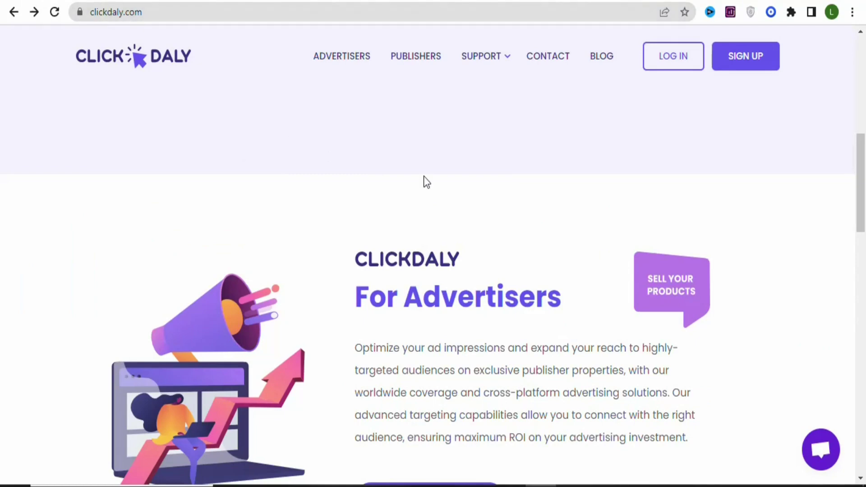
Look over the advertiser section of the ClickDaly homepage and open the account registration form.
{"action": "left_click_drag", "start_coordinate": [862, 199], "coordinate": [864, 244]}
{"action": "scroll", "coordinate": [862, 384], "scroll_direction": "down", "scroll_amount": 3}
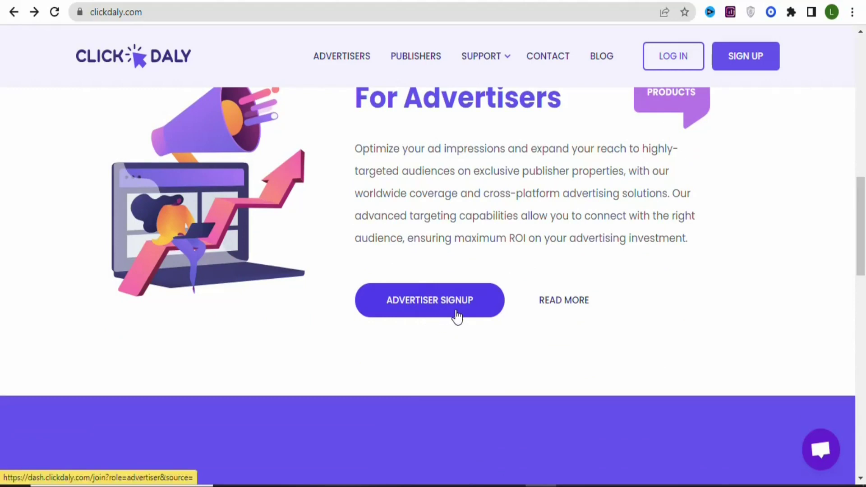
{"action": "left_click", "coordinate": [750, 66]}
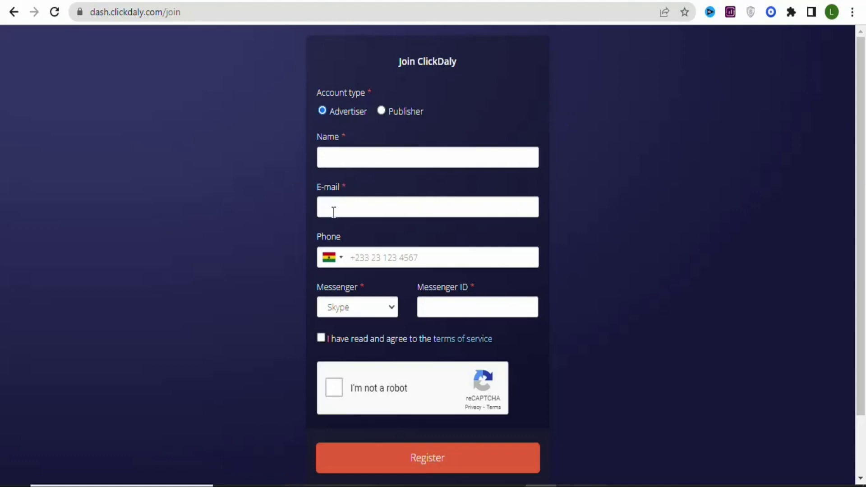
Look over the registration form's fields, choosing Afghanistan as the phone country and viewing the messenger options.
{"action": "left_click", "coordinate": [342, 263]}
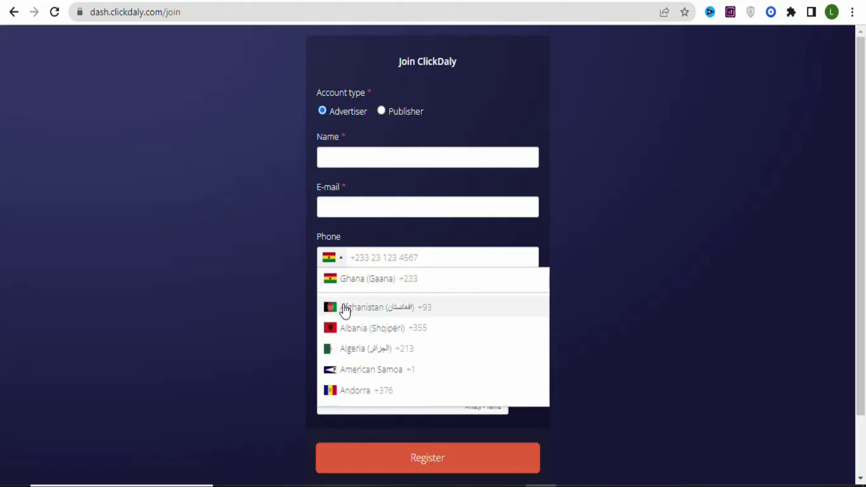
{"action": "left_click", "coordinate": [347, 307]}
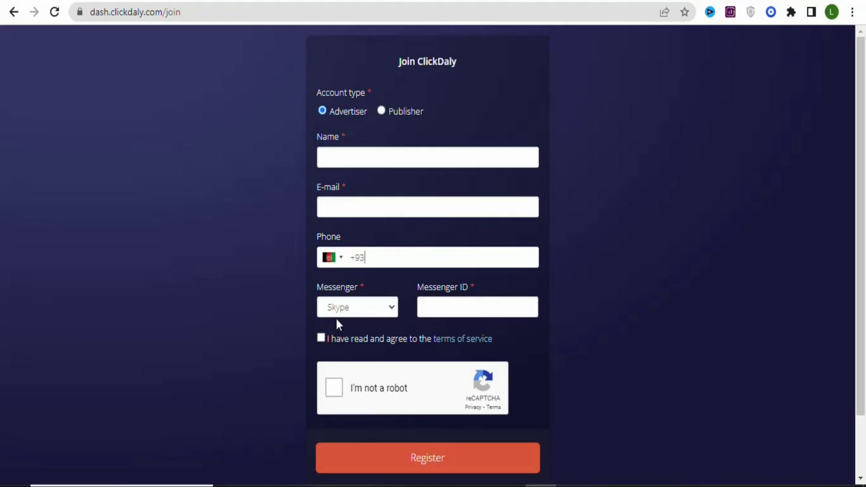
{"action": "left_click", "coordinate": [391, 311]}
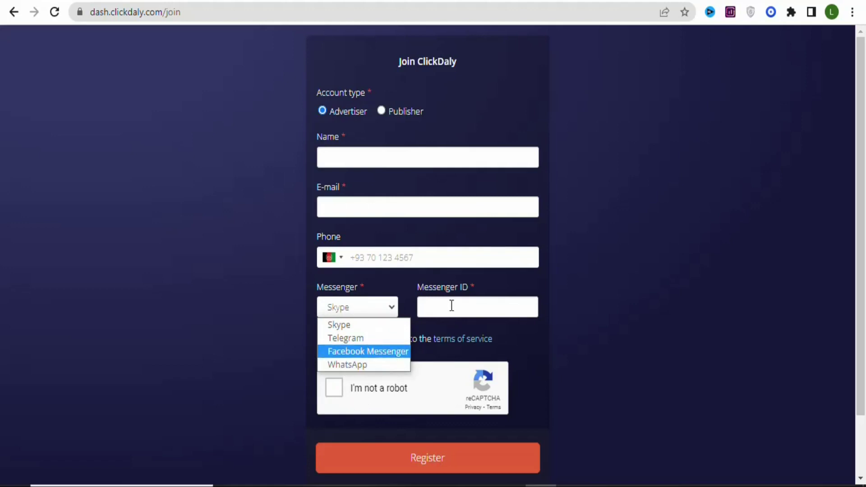
{"action": "left_click", "coordinate": [486, 302]}
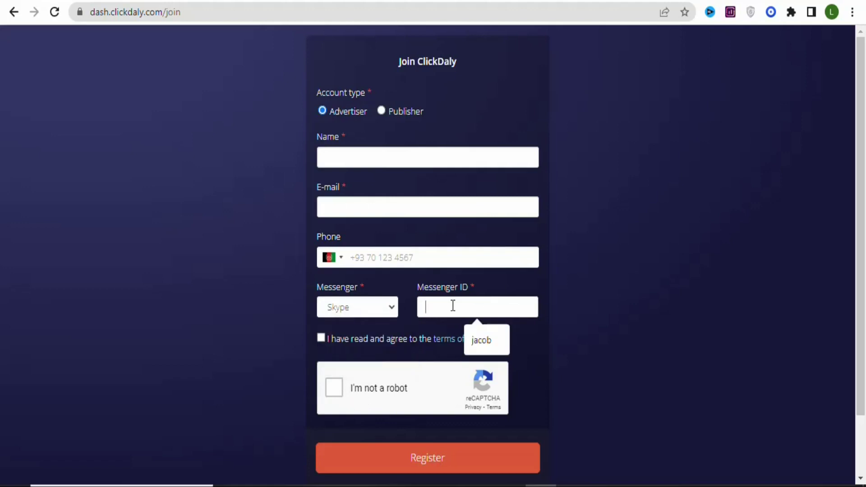
{"action": "left_click", "coordinate": [318, 358]}
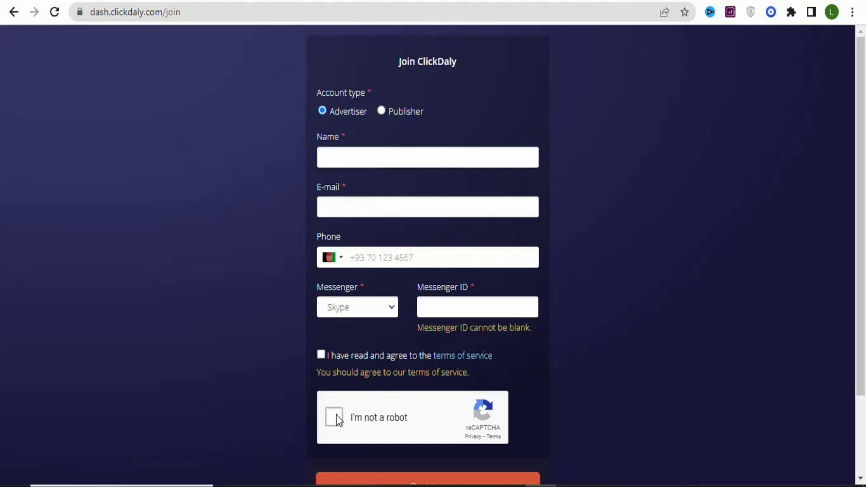
{"action": "left_click_drag", "start_coordinate": [862, 250], "coordinate": [862, 327]}
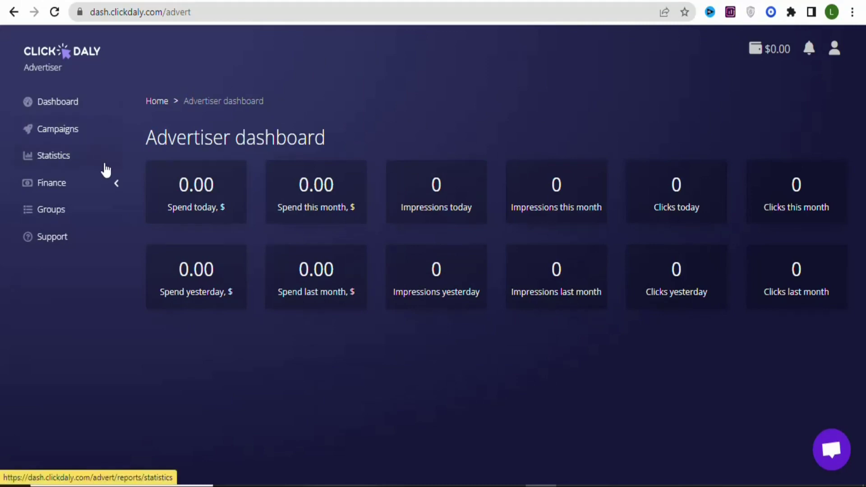
Open the advertiser's campaigns list and start creating a new campaign.
{"action": "left_click", "coordinate": [61, 131]}
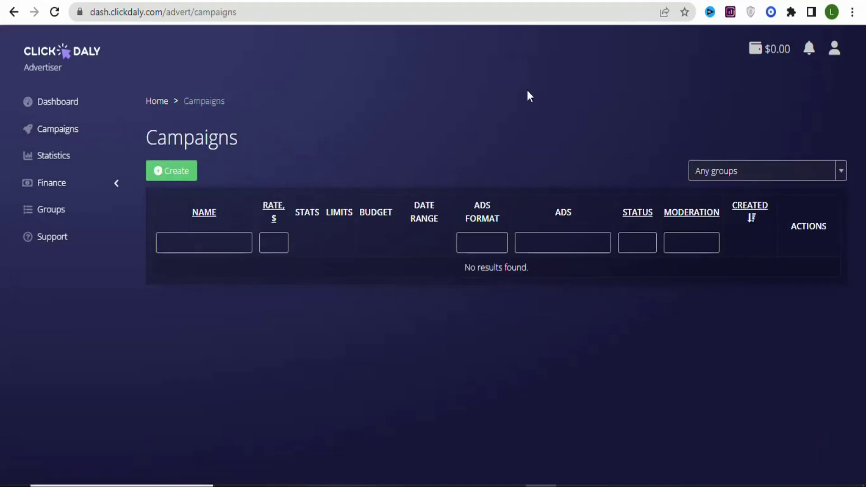
{"action": "left_click", "coordinate": [168, 176]}
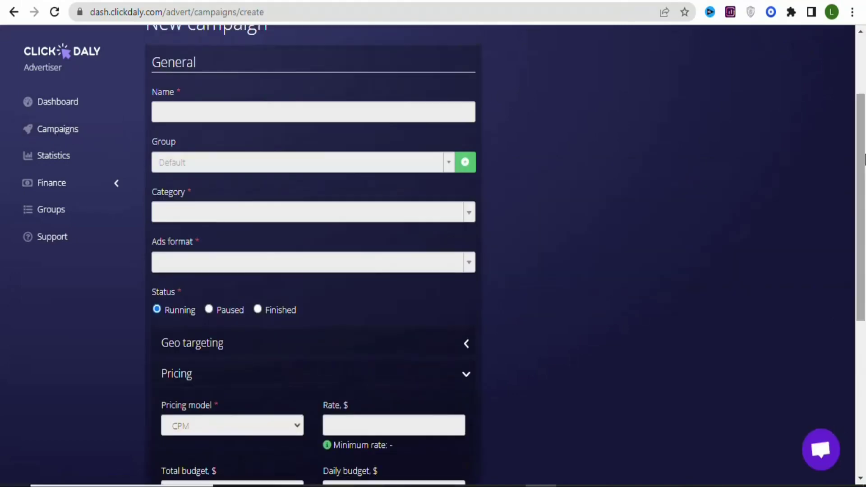
{"action": "left_click_drag", "start_coordinate": [859, 174], "coordinate": [859, 139]}
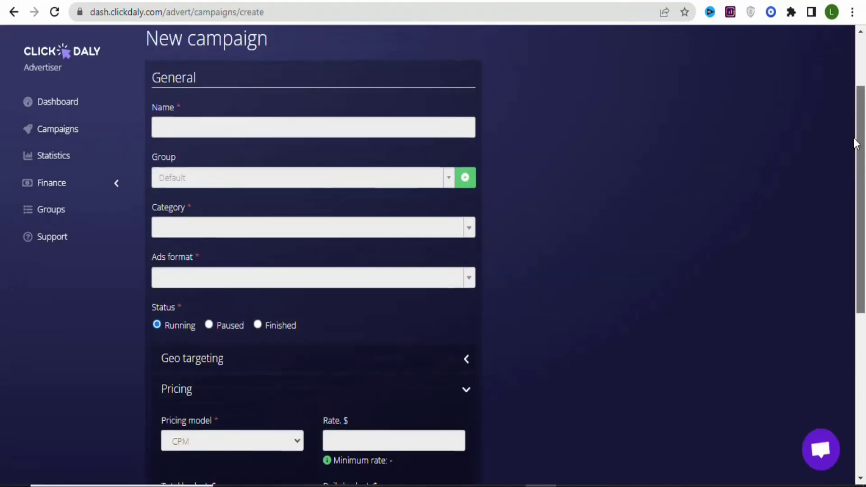
Name the new campaign "$500 voucher".
{"action": "left_click", "coordinate": [205, 192]}
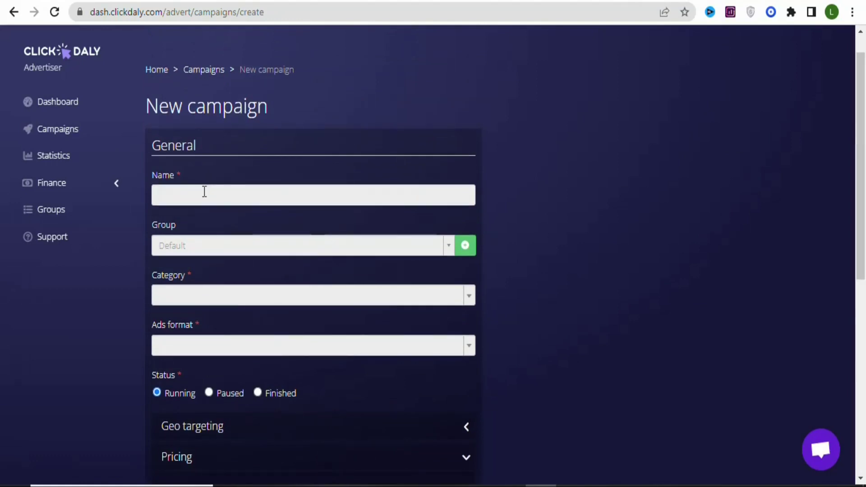
{"action": "type", "text": "N"}
{"action": "type", "text": "500"}
{"action": "type", "text": " voucher"}
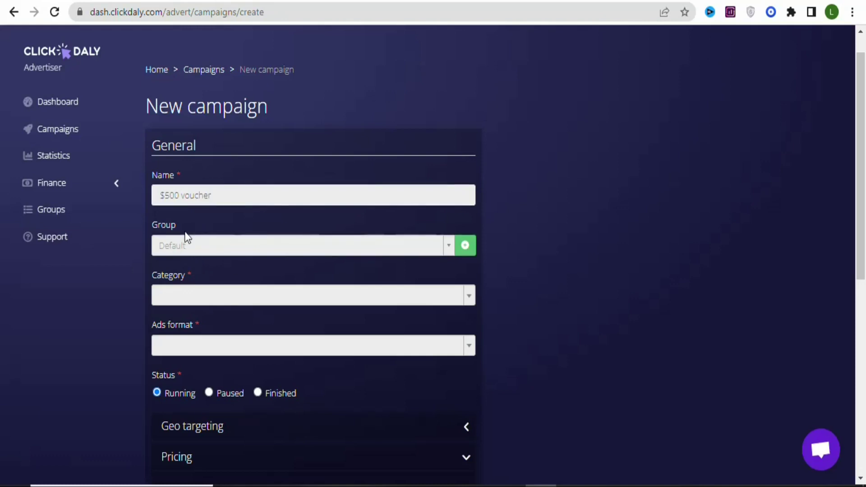
Set the campaign's category to MainStream and its ads format to Popup.
{"action": "scroll", "coordinate": [241, 251], "scroll_direction": "down", "scroll_amount": 1}
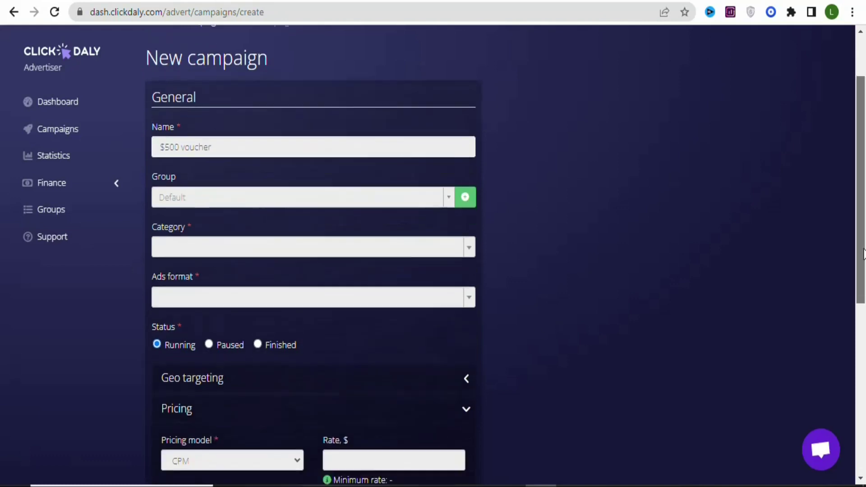
{"action": "left_click", "coordinate": [248, 244]}
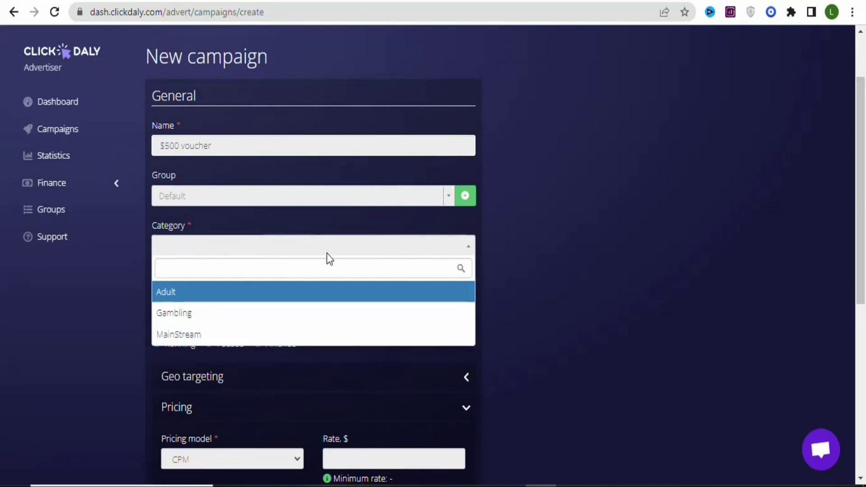
{"action": "left_click", "coordinate": [195, 334]}
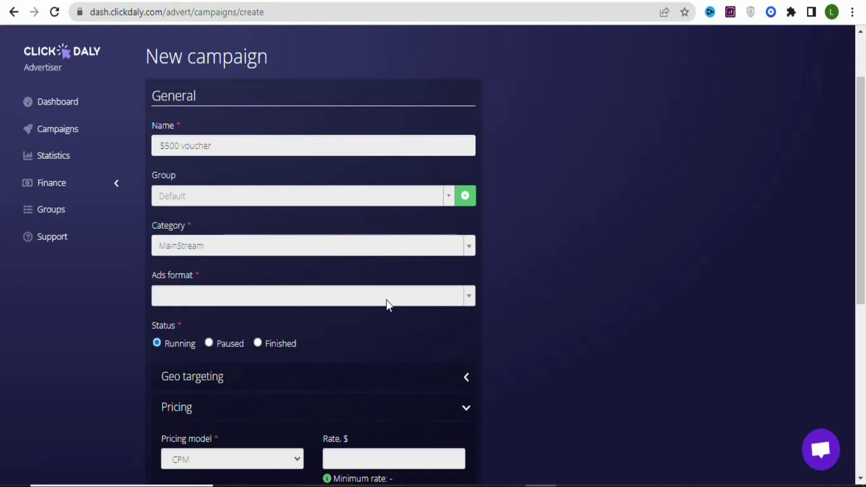
{"action": "left_click", "coordinate": [468, 296]}
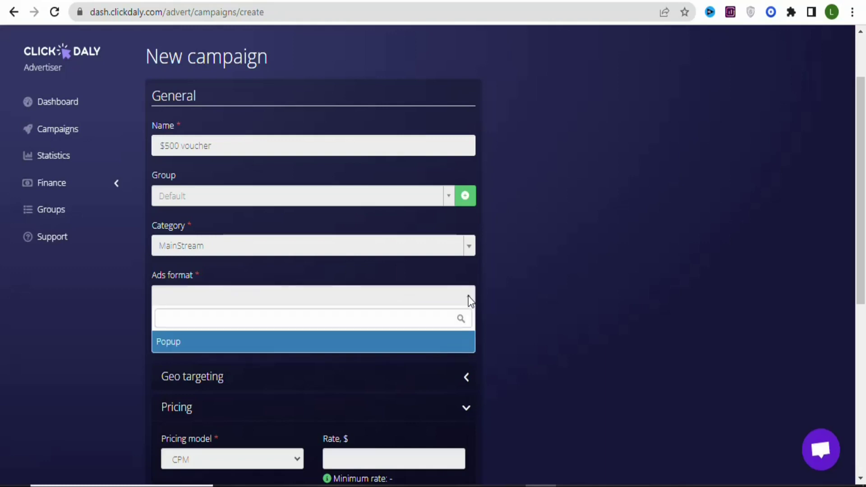
{"action": "left_click", "coordinate": [166, 347]}
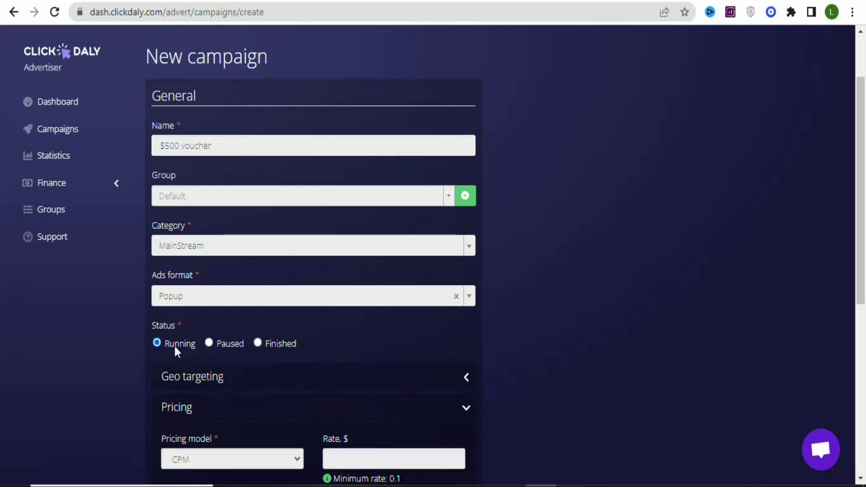
Include Australia in the campaign's geo targeting.
{"action": "scroll", "coordinate": [277, 286], "scroll_direction": "down", "scroll_amount": 2}
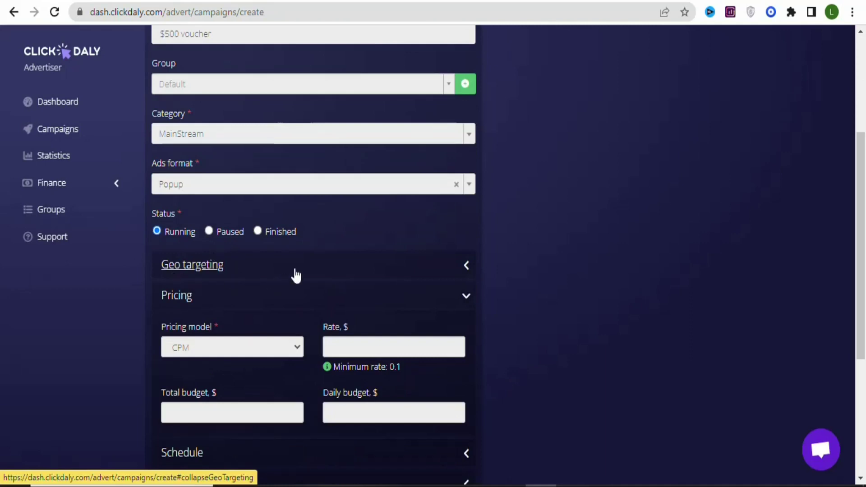
{"action": "left_click", "coordinate": [269, 275]}
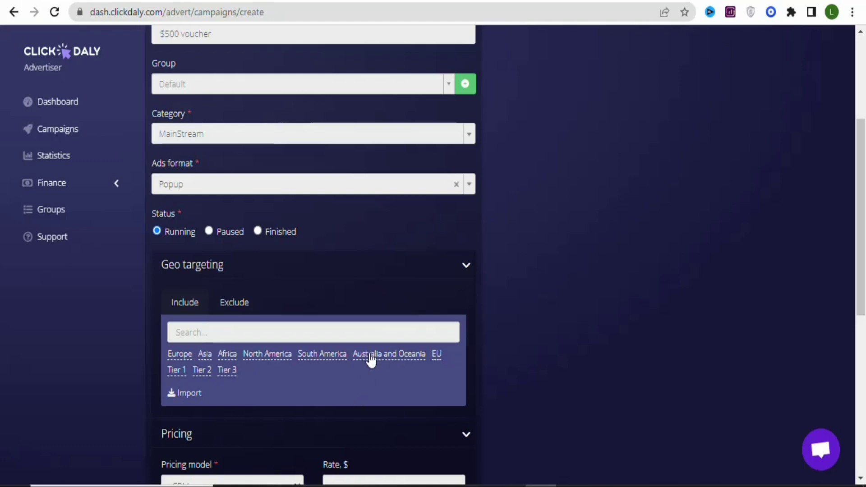
{"action": "left_click", "coordinate": [184, 324]}
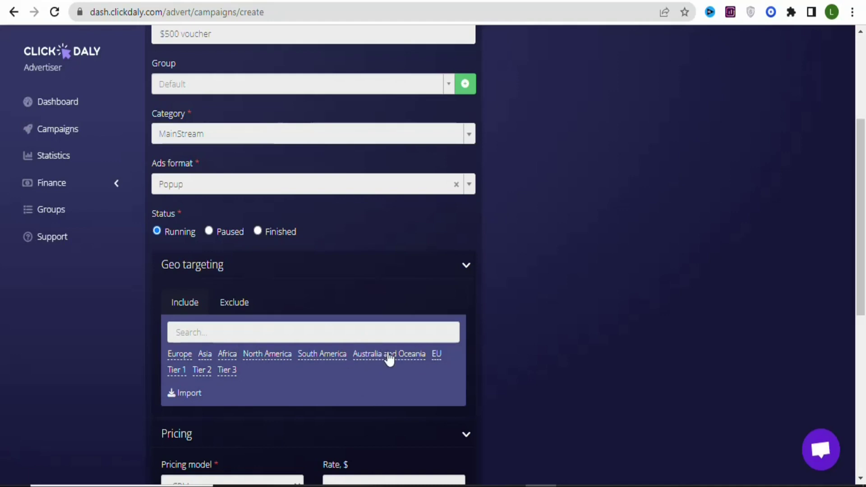
{"action": "type", "text": "austra"}
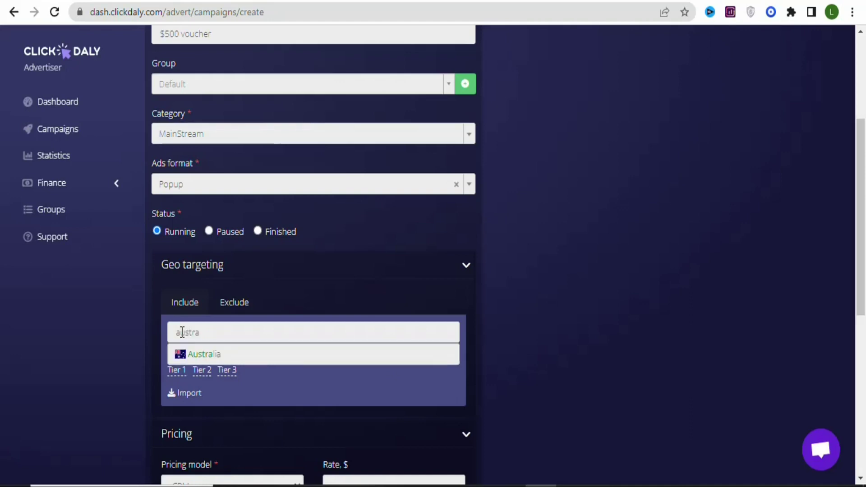
{"action": "left_click", "coordinate": [195, 361]}
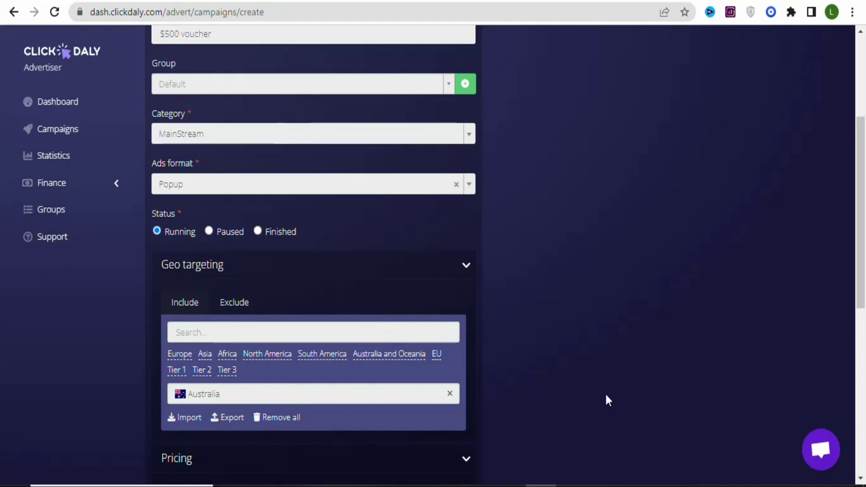
Set the campaign's CPM rate to $0.2 in the pricing settings.
{"action": "left_click_drag", "start_coordinate": [862, 129], "coordinate": [862, 154]}
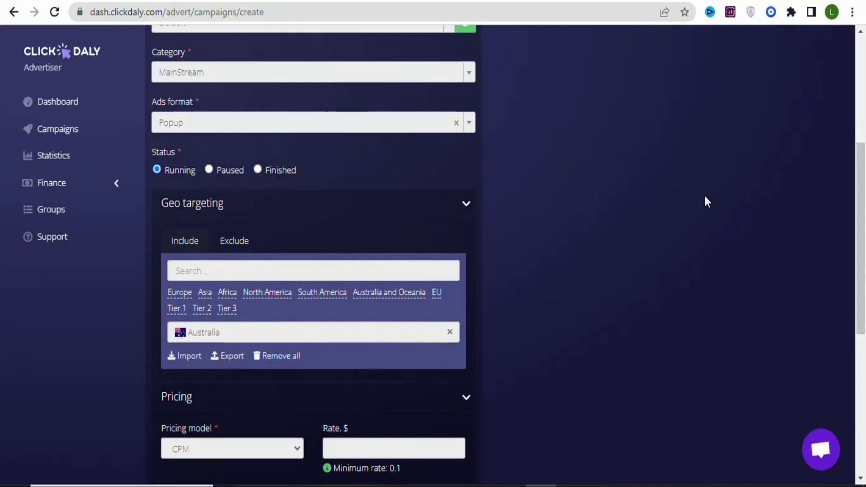
{"action": "left_click_drag", "start_coordinate": [857, 195], "coordinate": [857, 258]}
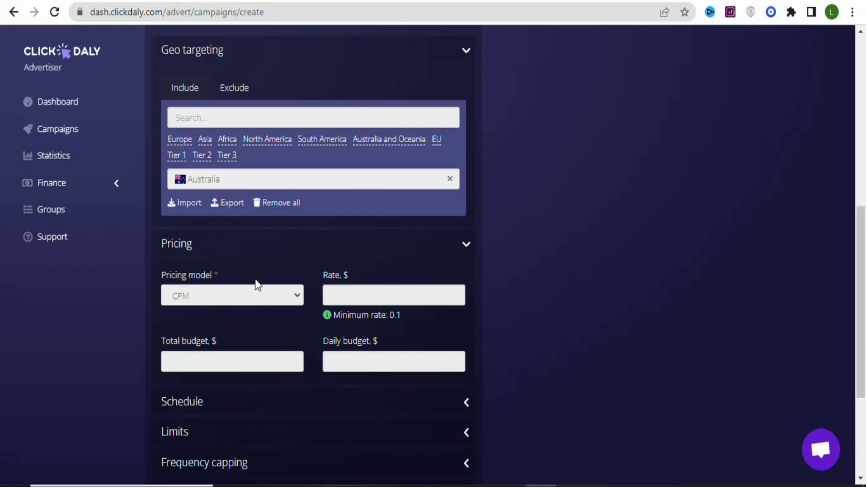
{"action": "left_click", "coordinate": [343, 289]}
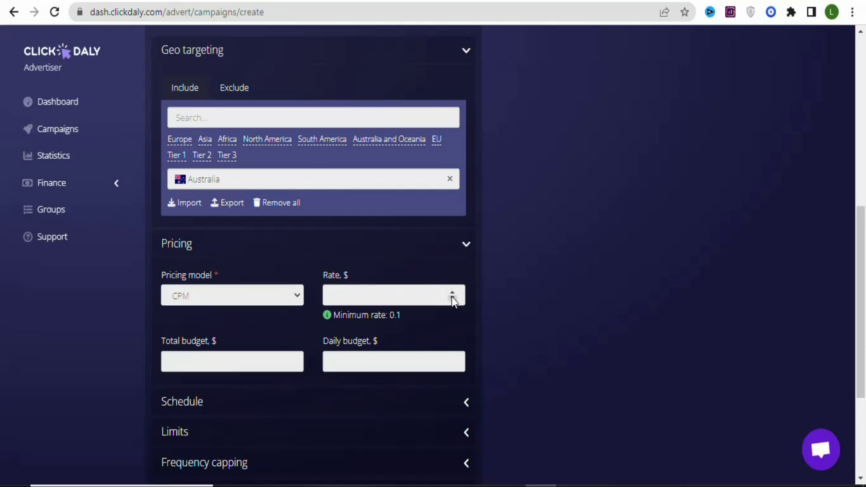
{"action": "left_click", "coordinate": [452, 294]}
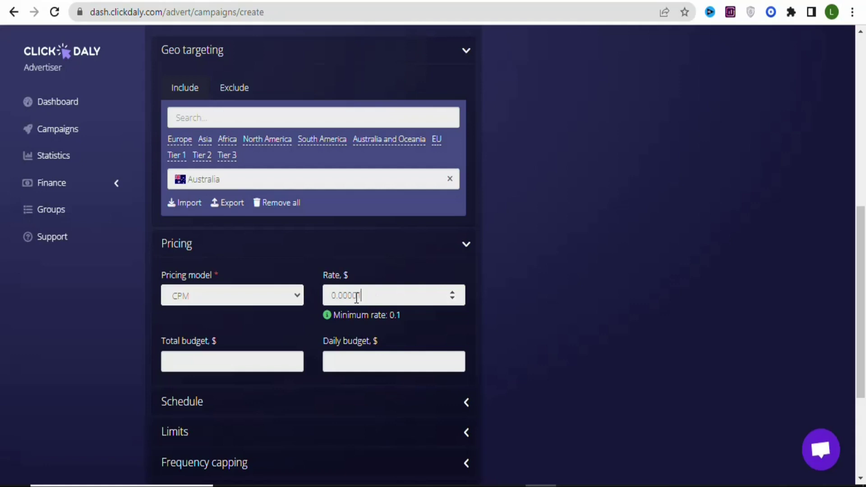
{"action": "key", "text": "BackSpace"}
{"action": "key", "text": "BackSpace"}
{"action": "key", "text": "BackSpace"}
{"action": "key", "text": "BackSpace"}
{"action": "key", "text": "BackSpace"}
{"action": "key", "text": "BackSpace"}
{"action": "type", "text": ".2"}
Set the campaign's total budget to $80 and its daily budget to $5.
{"action": "left_click_drag", "start_coordinate": [862, 299], "coordinate": [863, 346]}
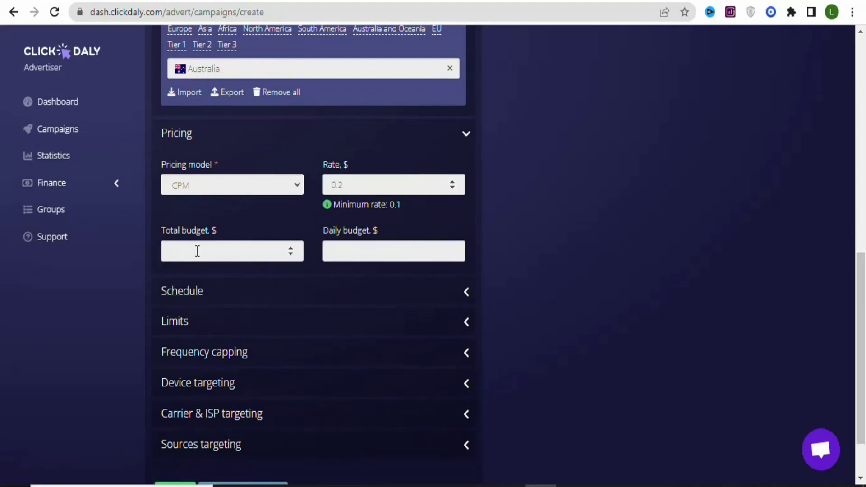
{"action": "left_click", "coordinate": [170, 251]}
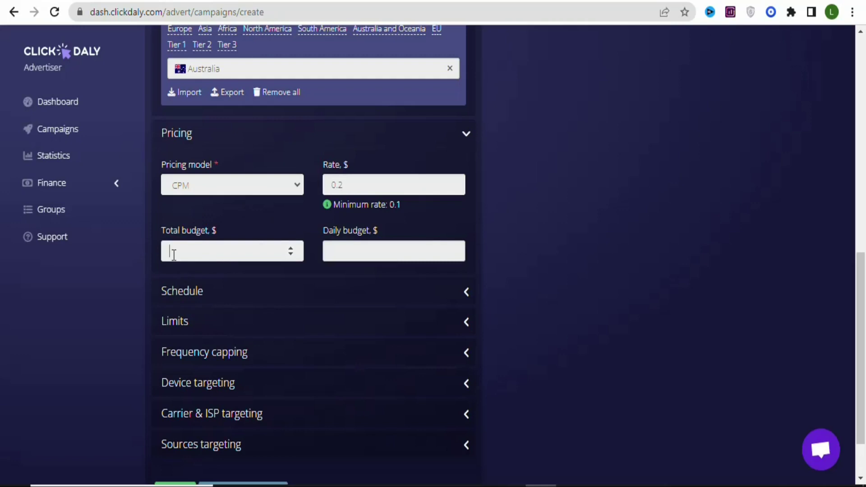
{"action": "type", "text": "80"}
{"action": "left_click", "coordinate": [344, 248]}
{"action": "left_click", "coordinate": [334, 249]}
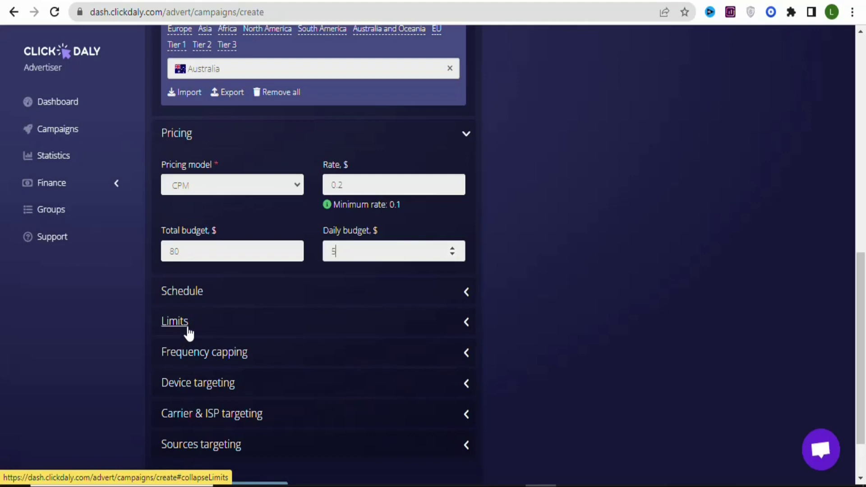
Set the campaign's frequency capping to a limit of 3 impressions per day in Visitor mode.
{"action": "scroll", "coordinate": [860, 291], "scroll_direction": "down", "scroll_amount": 2}
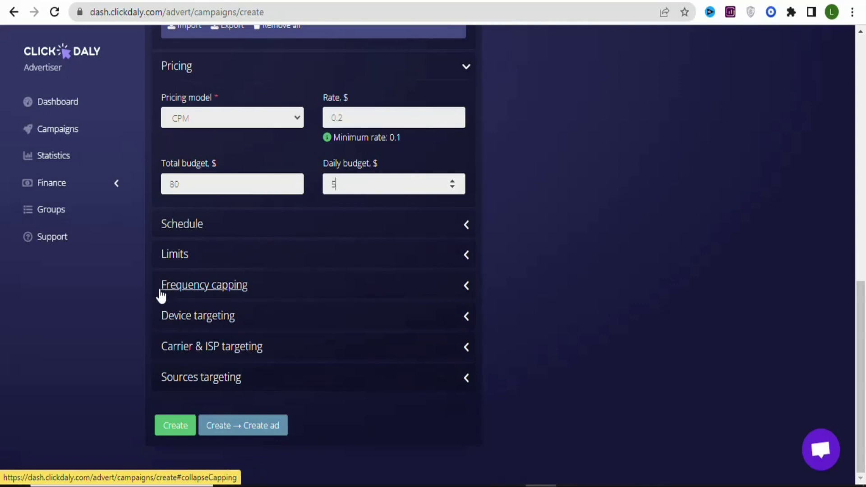
{"action": "left_click", "coordinate": [285, 299]}
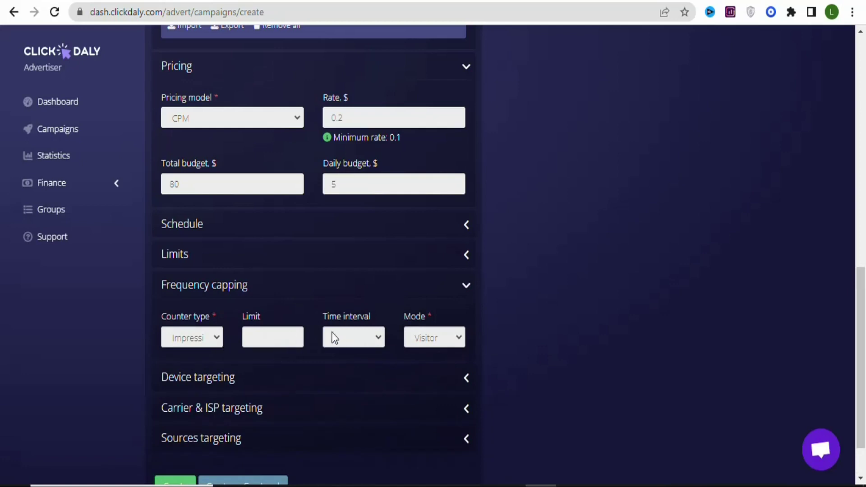
{"action": "left_click", "coordinate": [450, 342]}
{"action": "left_click", "coordinate": [208, 344]}
{"action": "left_click", "coordinate": [291, 334]}
{"action": "left_click", "coordinate": [291, 334]}
{"action": "left_click", "coordinate": [367, 341]}
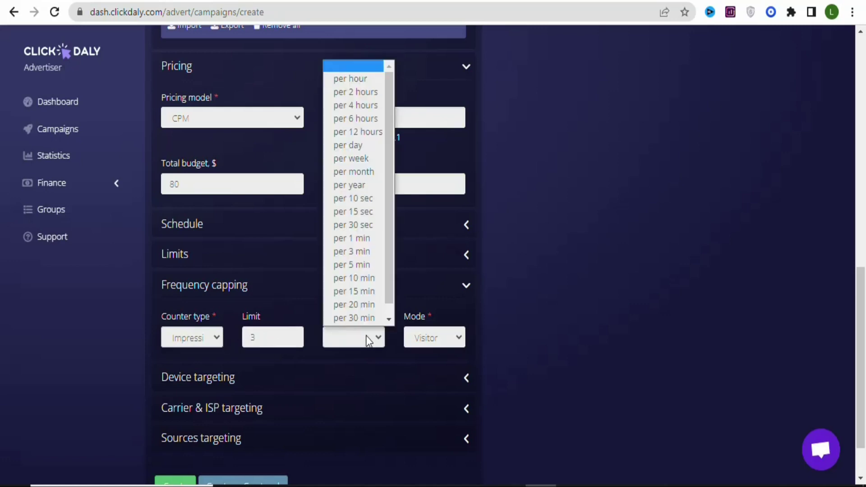
{"action": "scroll", "coordinate": [390, 201], "scroll_direction": "down", "scroll_amount": 1}
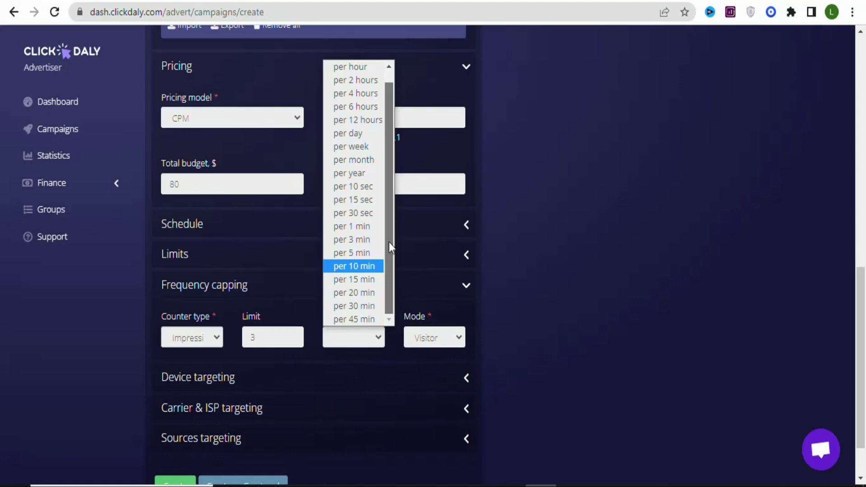
{"action": "scroll", "coordinate": [389, 242], "scroll_direction": "up", "scroll_amount": 1}
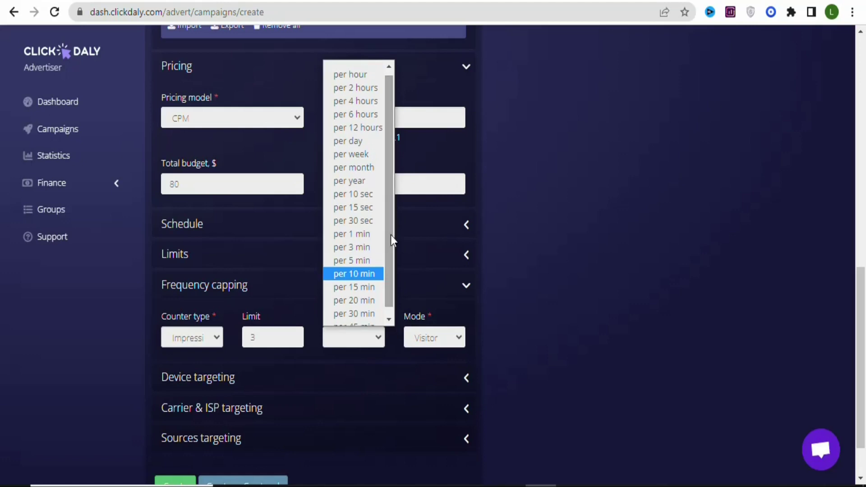
{"action": "left_click", "coordinate": [346, 141]}
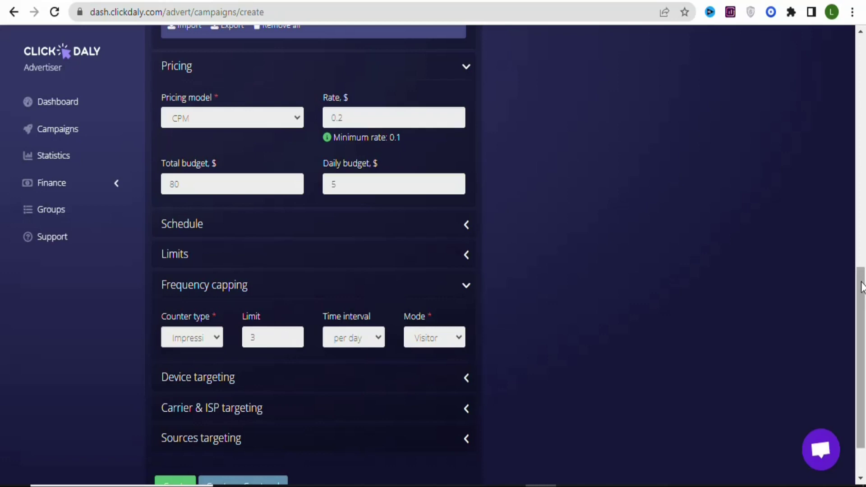
Include Desktop, Tablet and Smartphone as devices in the campaign's device targeting.
{"action": "left_click_drag", "start_coordinate": [862, 282], "coordinate": [858, 337]}
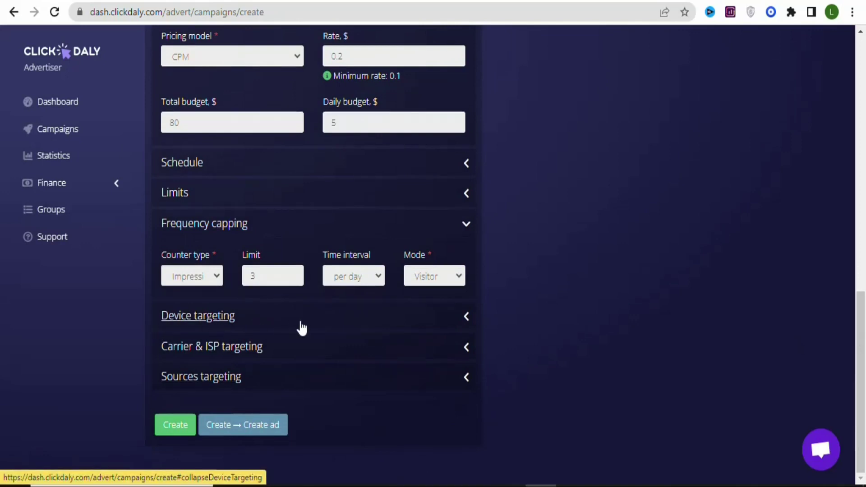
{"action": "left_click", "coordinate": [317, 329]}
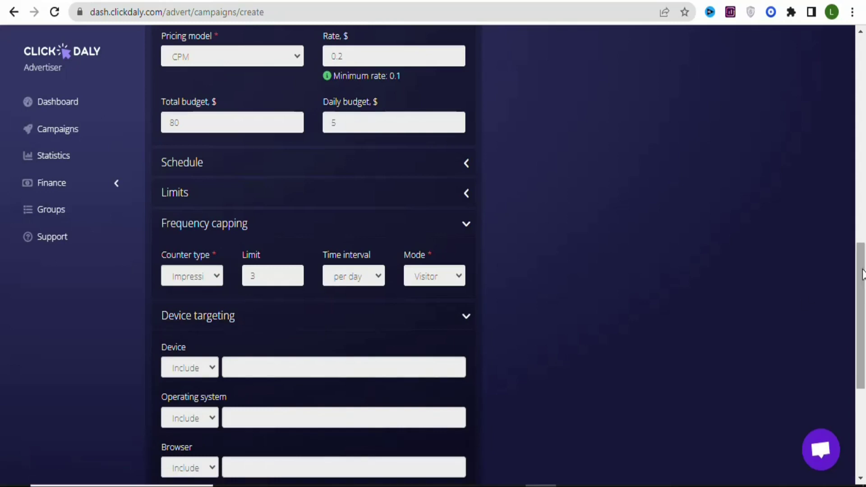
{"action": "left_click_drag", "start_coordinate": [862, 274], "coordinate": [862, 309]}
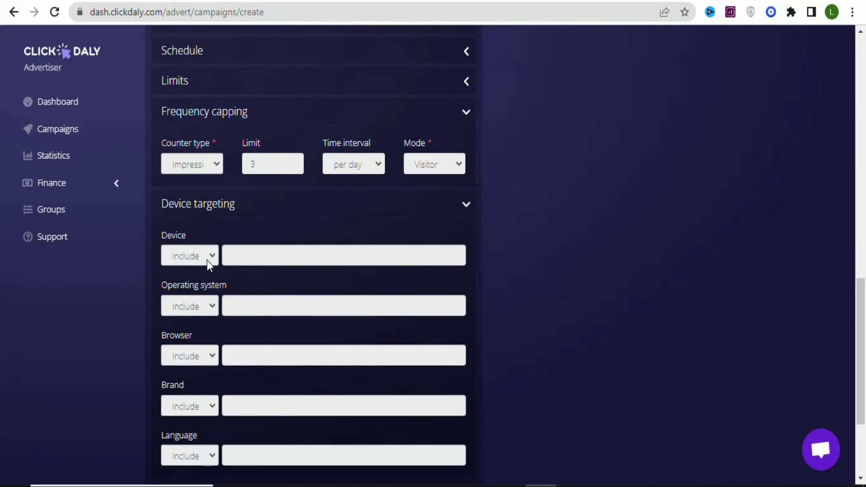
{"action": "left_click", "coordinate": [236, 257]}
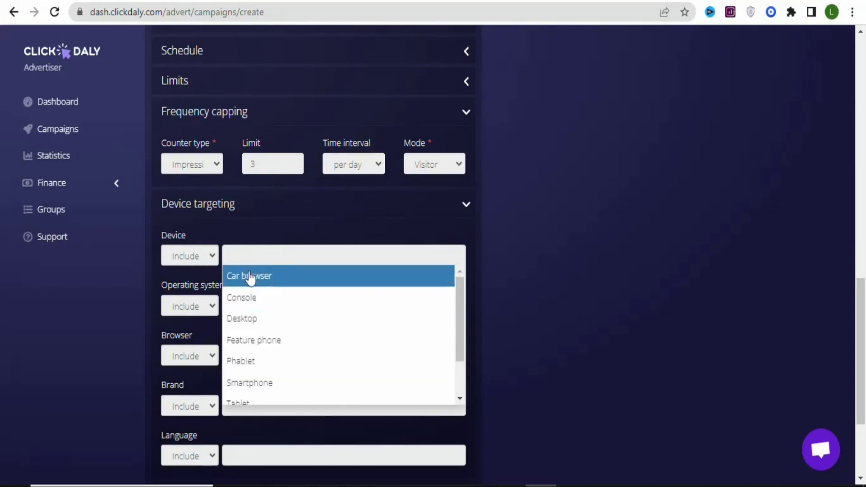
{"action": "left_click", "coordinate": [248, 323]}
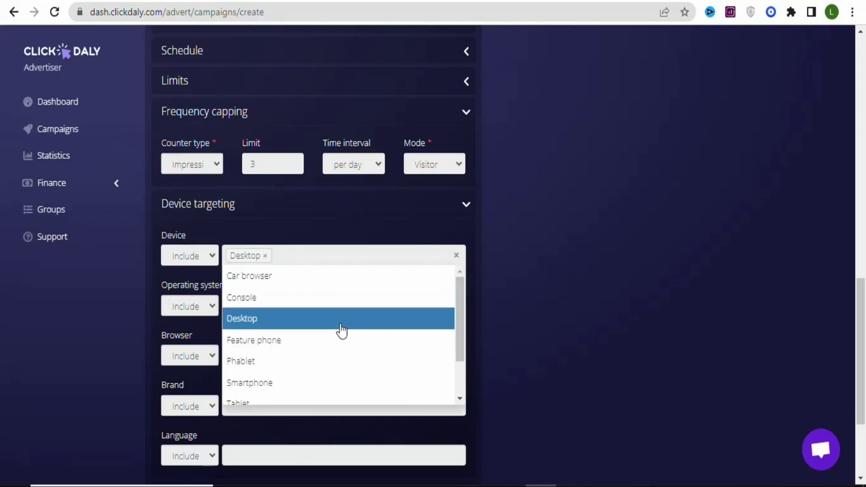
{"action": "left_click_drag", "start_coordinate": [459, 313], "coordinate": [459, 357]}
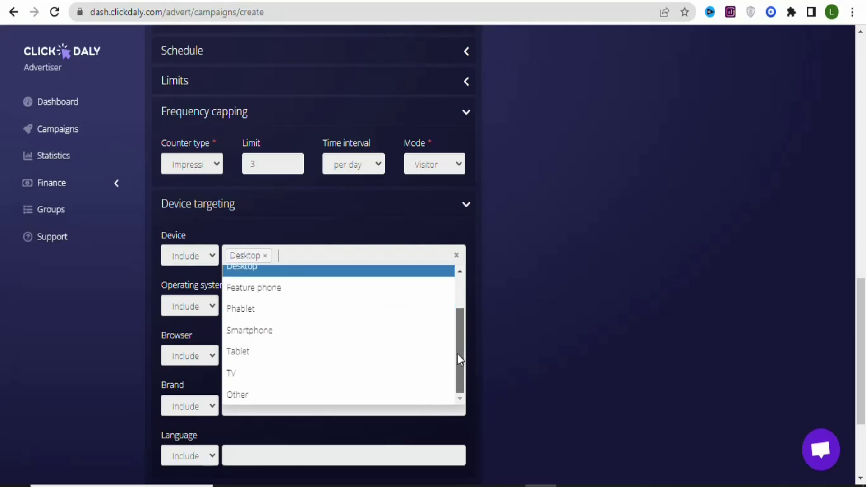
{"action": "left_click", "coordinate": [306, 359]}
{"action": "left_click", "coordinate": [337, 253]}
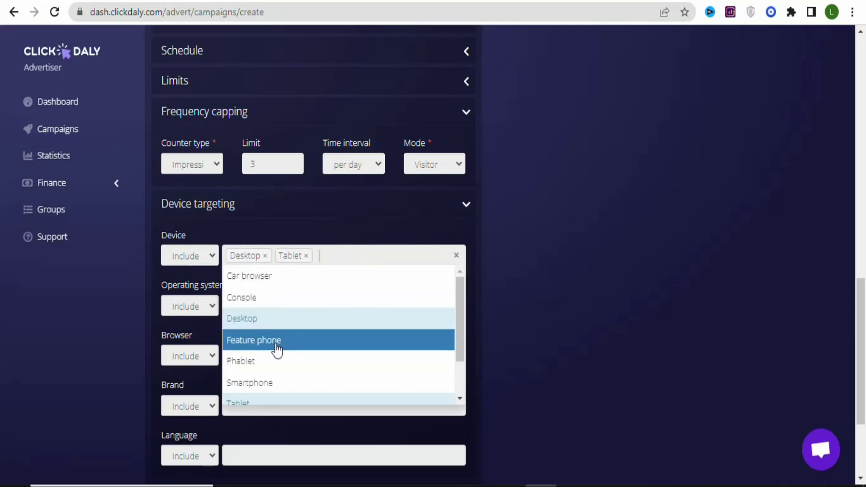
{"action": "left_click", "coordinate": [287, 389]}
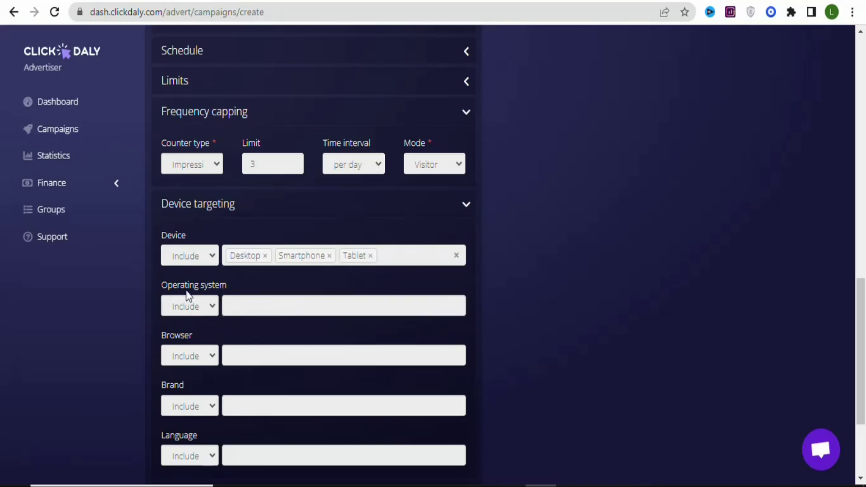
Include Android and iOS as operating systems in the device targeting.
{"action": "left_click", "coordinate": [249, 311]}
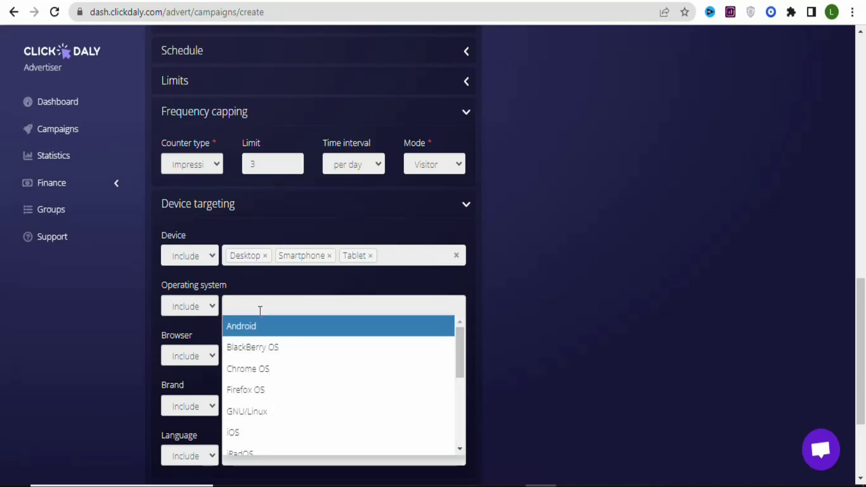
{"action": "left_click", "coordinate": [244, 327]}
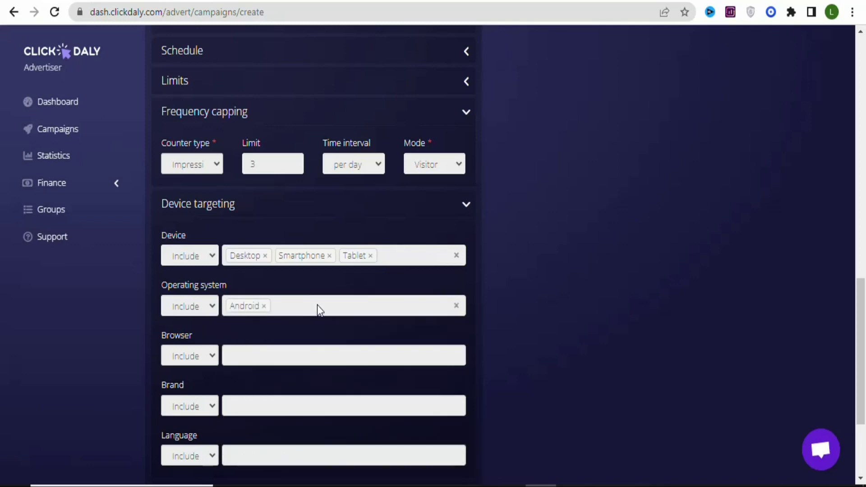
{"action": "left_click", "coordinate": [317, 306]}
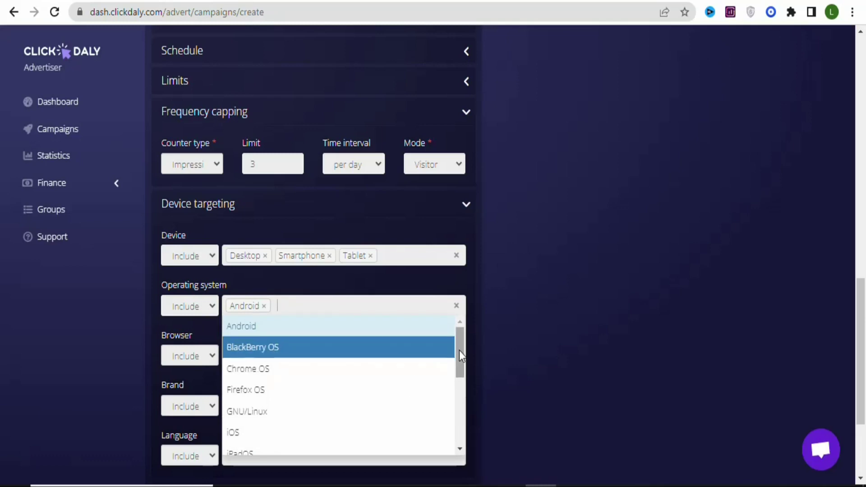
{"action": "left_click_drag", "start_coordinate": [459, 351], "coordinate": [459, 378]}
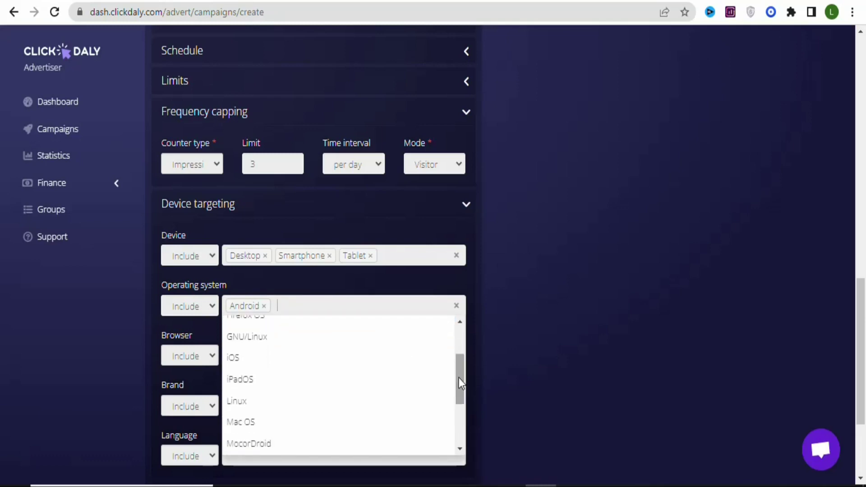
{"action": "left_click", "coordinate": [246, 365]}
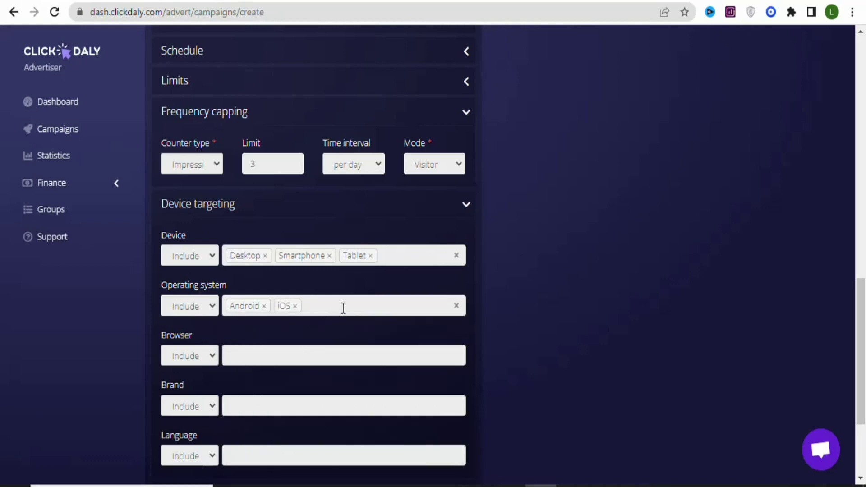
{"action": "left_click", "coordinate": [239, 349]}
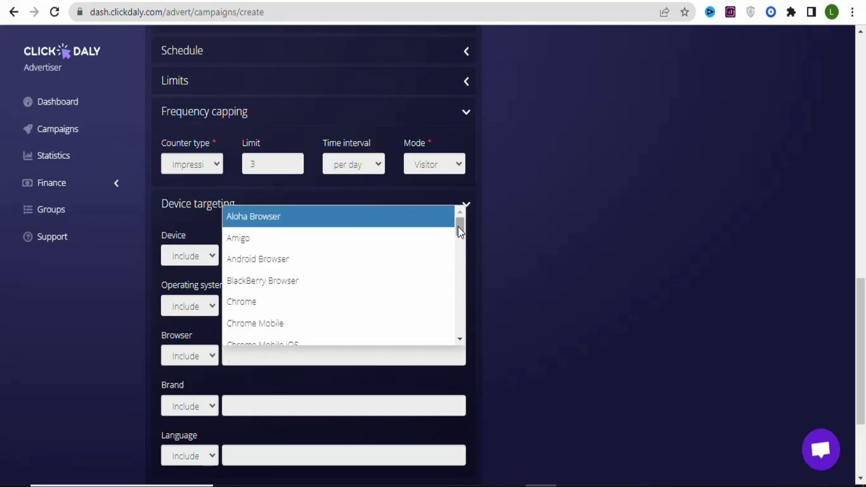
{"action": "left_click", "coordinate": [408, 356]}
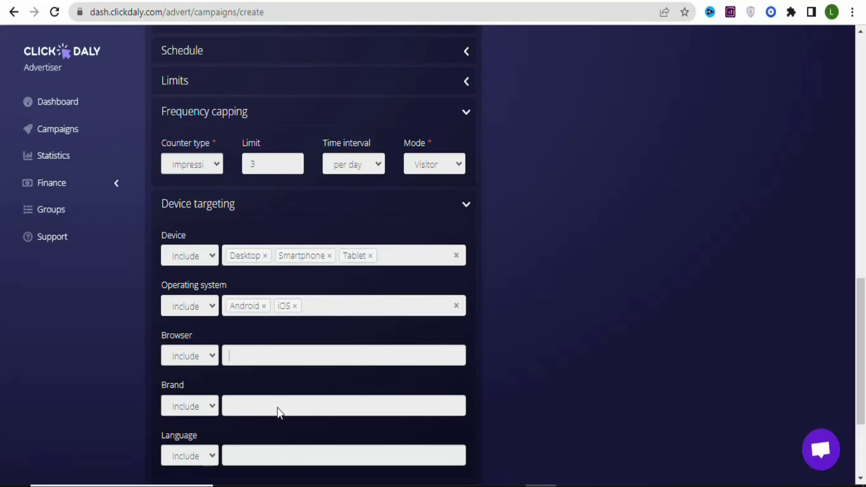
Include English as the language in the device targeting.
{"action": "scroll", "coordinate": [357, 317], "scroll_direction": "down", "scroll_amount": 3}
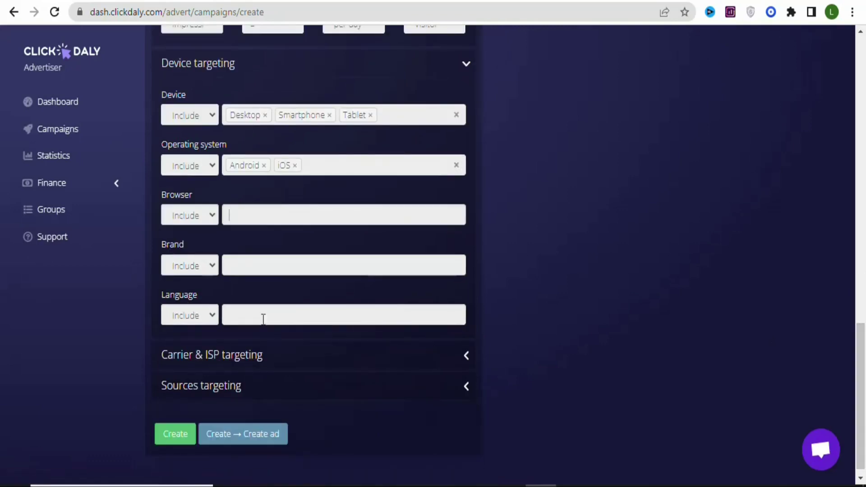
{"action": "left_click", "coordinate": [247, 314]}
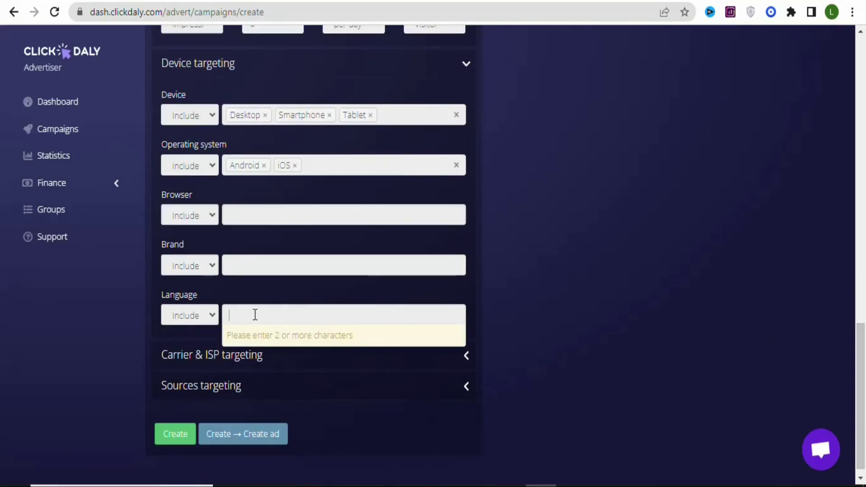
{"action": "type", "text": "en"}
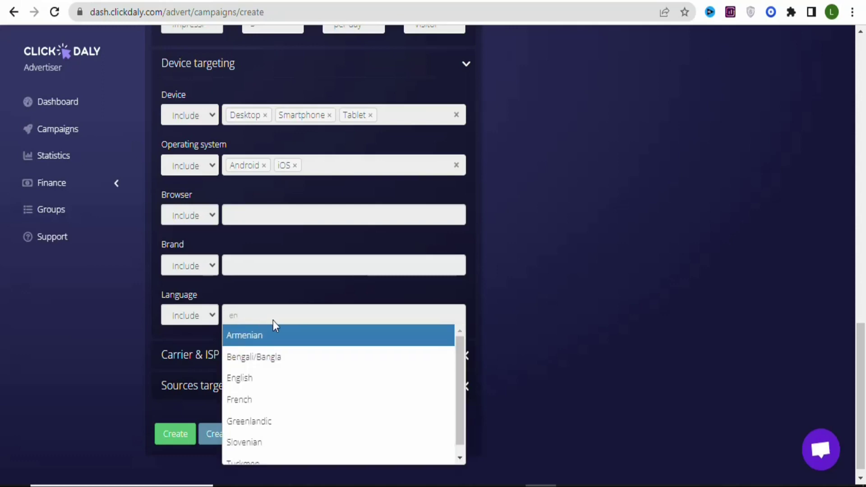
{"action": "left_click", "coordinate": [249, 384]}
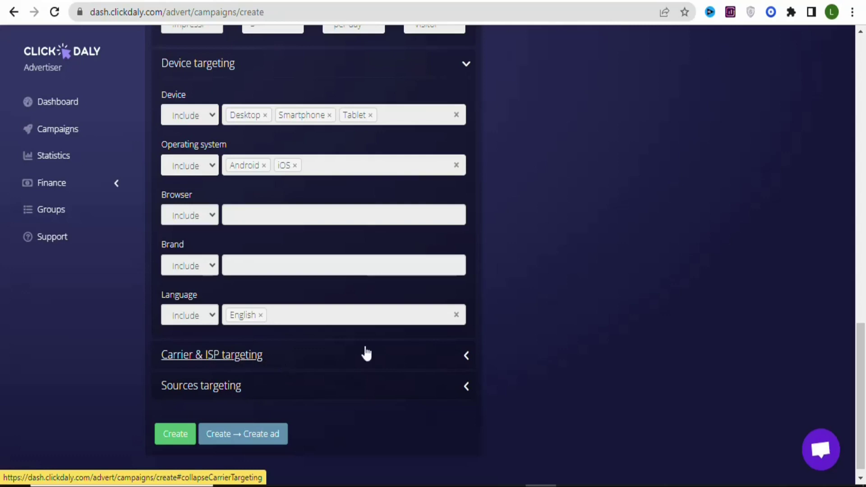
Expand the carrier and ISP targeting, and exclude the Adult and Gambling website categories in the sources targeting.
{"action": "left_click", "coordinate": [412, 357]}
{"action": "left_click_drag", "start_coordinate": [862, 345], "coordinate": [859, 410]}
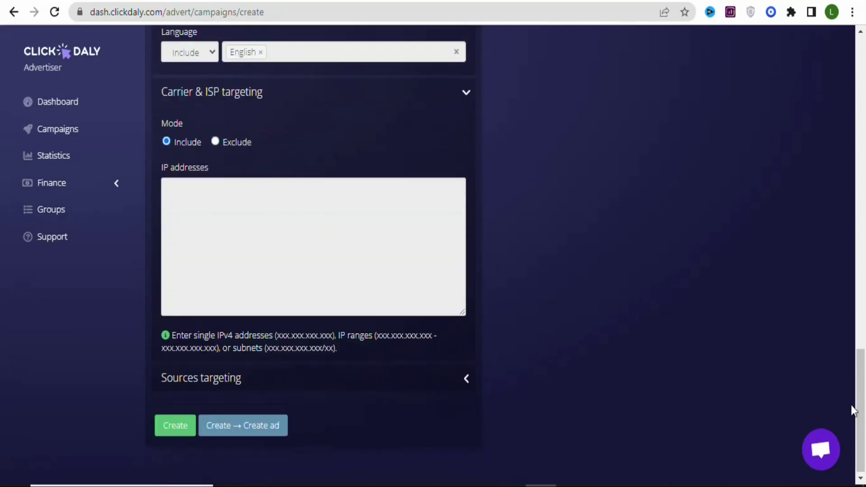
{"action": "left_click", "coordinate": [238, 383]}
{"action": "scroll", "coordinate": [239, 386], "scroll_direction": "down", "scroll_amount": 5}
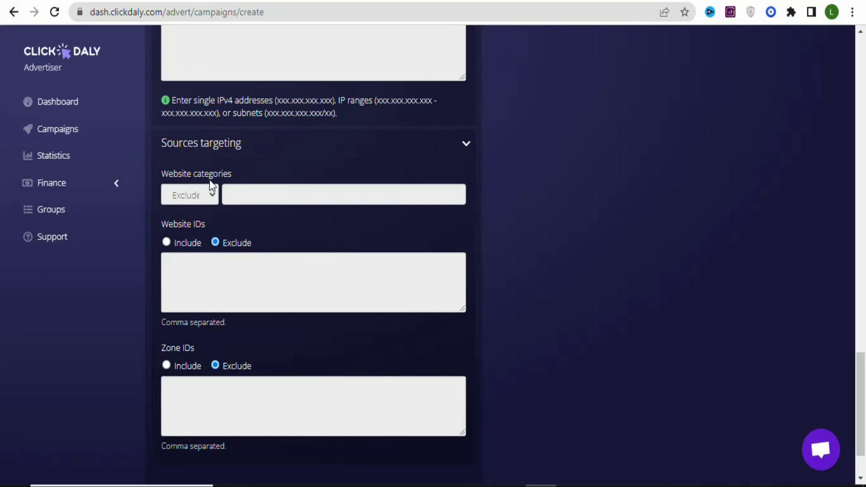
{"action": "left_click", "coordinate": [213, 194]}
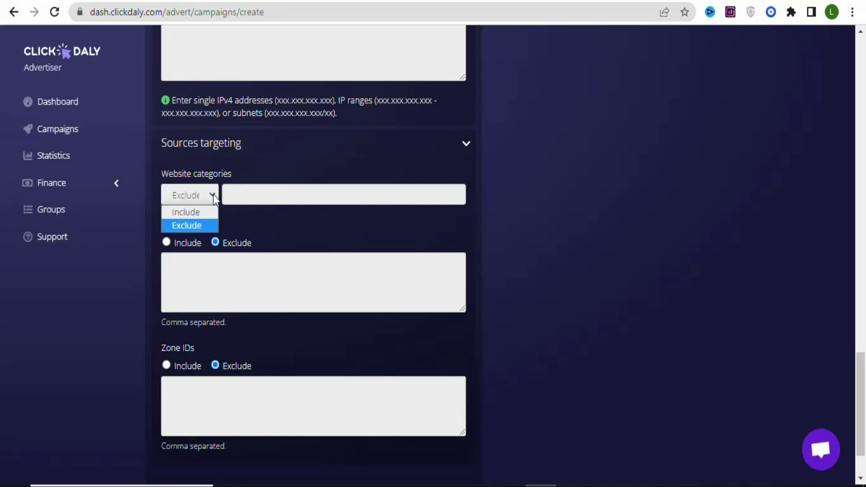
{"action": "left_click", "coordinate": [252, 197]}
{"action": "left_click", "coordinate": [252, 196]}
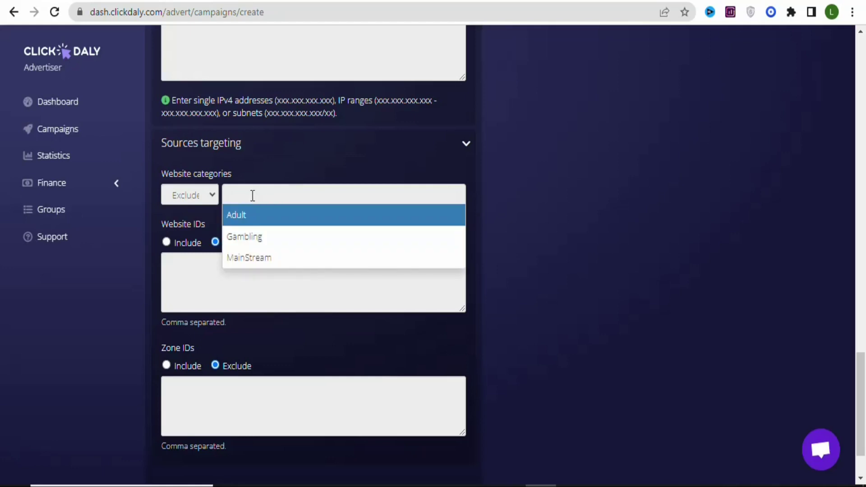
{"action": "left_click", "coordinate": [230, 217]}
{"action": "left_click", "coordinate": [281, 195]}
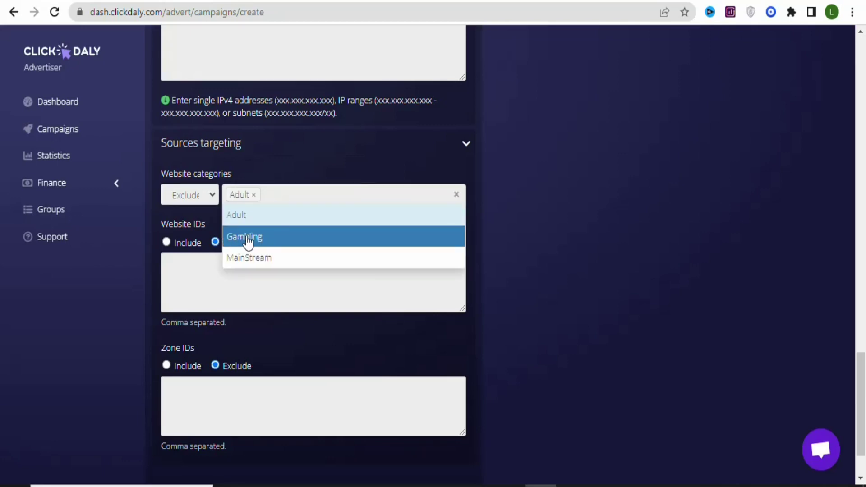
{"action": "left_click", "coordinate": [235, 243]}
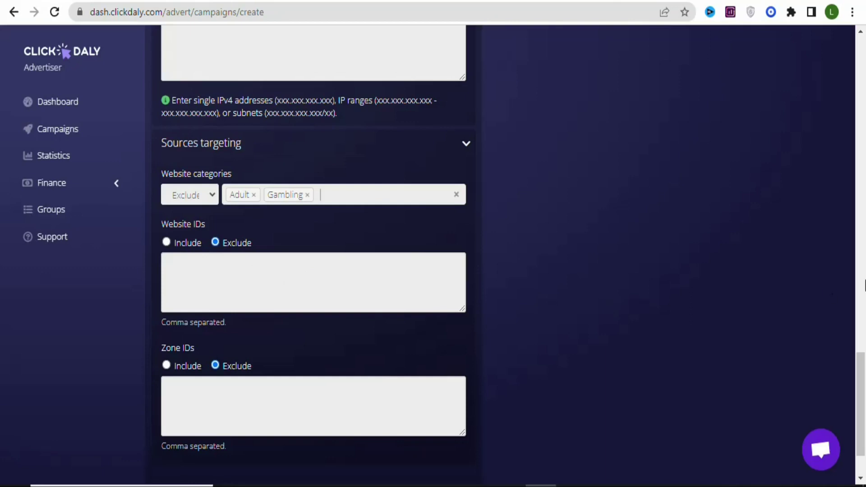
Create the campaign, continue straight to ad creation and choose the Popup ad format.
{"action": "scroll", "coordinate": [861, 406], "scroll_direction": "down", "scroll_amount": 2}
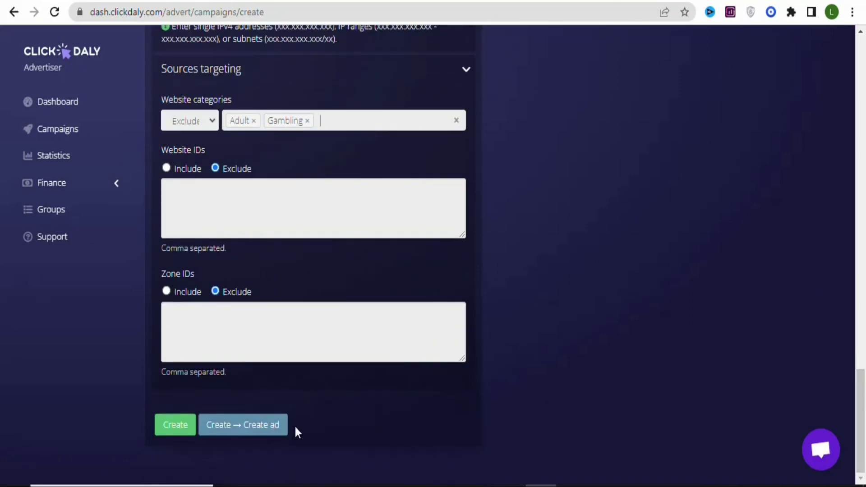
{"action": "left_click", "coordinate": [261, 431]}
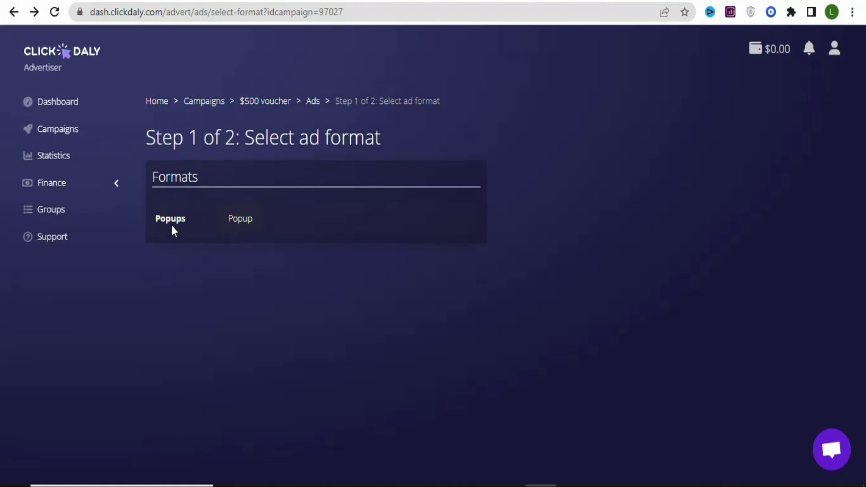
{"action": "left_click", "coordinate": [245, 223]}
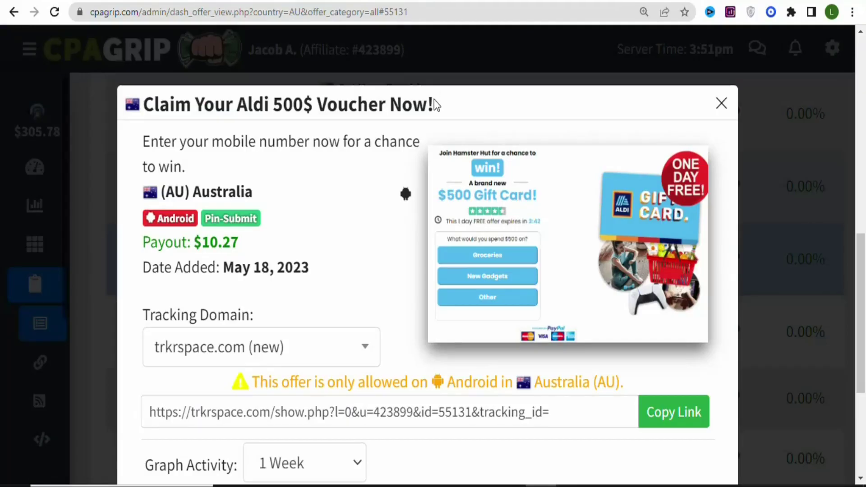
Copy the offer title "Claim Your Aldi 500$ Voucher Now!" from CPAGrip and use it as the ad's name in ClickDaly.
{"action": "left_click_drag", "start_coordinate": [145, 139], "coordinate": [144, 109]}
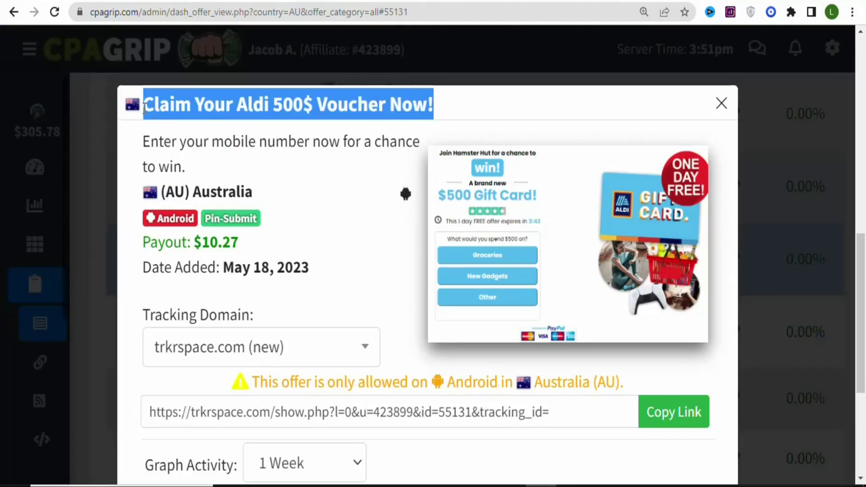
{"action": "right_click", "coordinate": [145, 108]}
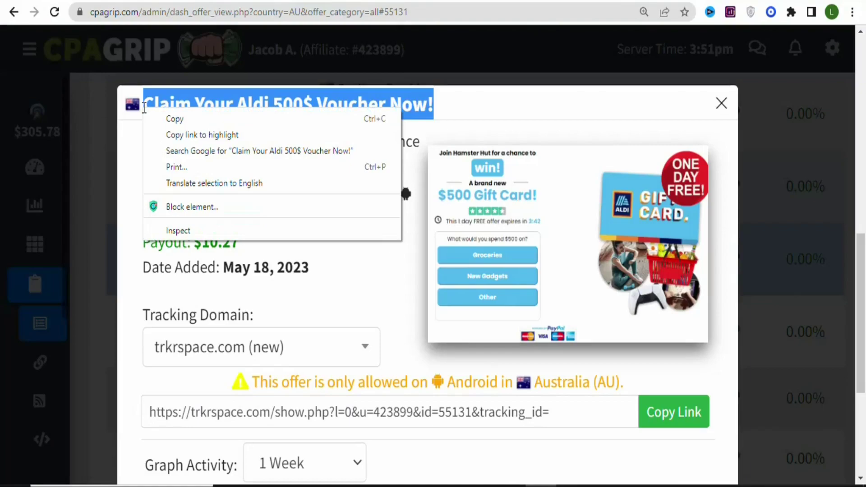
{"action": "left_click", "coordinate": [170, 121]}
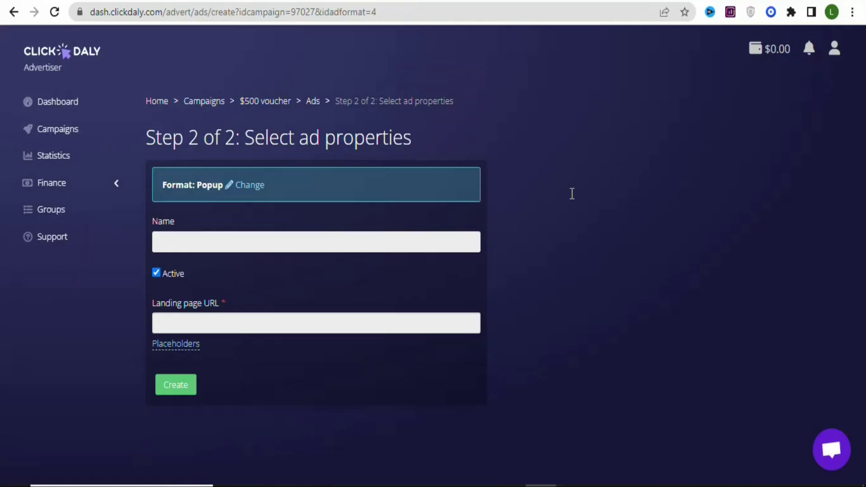
{"action": "left_click", "coordinate": [190, 246]}
{"action": "key", "text": "ctrl+v"}
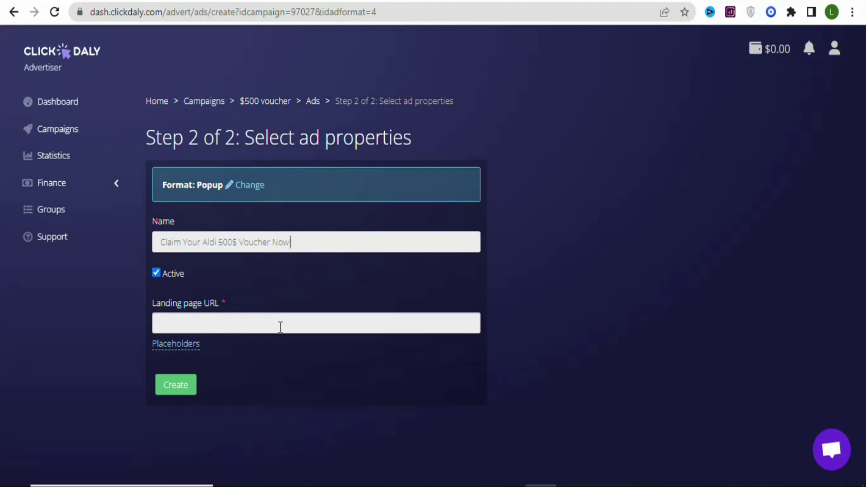
Copy the offer's tracking link from CPAGrip into the ClickDaly ad's landing page URL and create the ad.
{"action": "key", "text": "alt+Tab"}
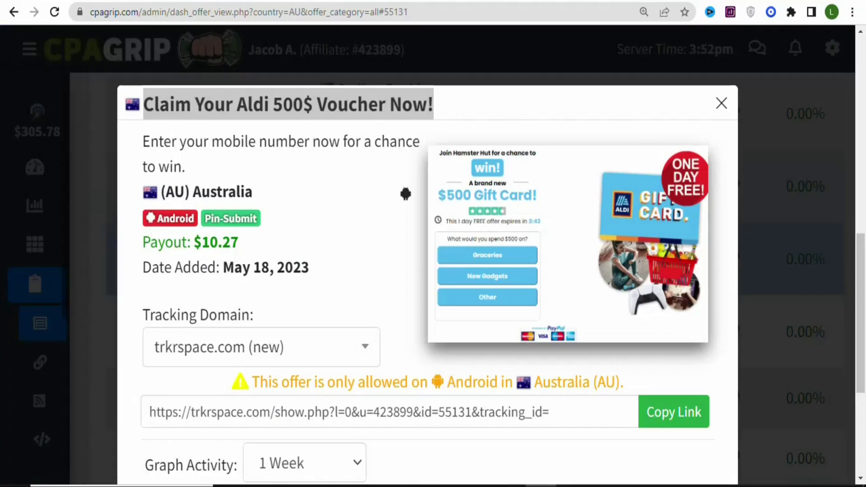
{"action": "left_click", "coordinate": [314, 243]}
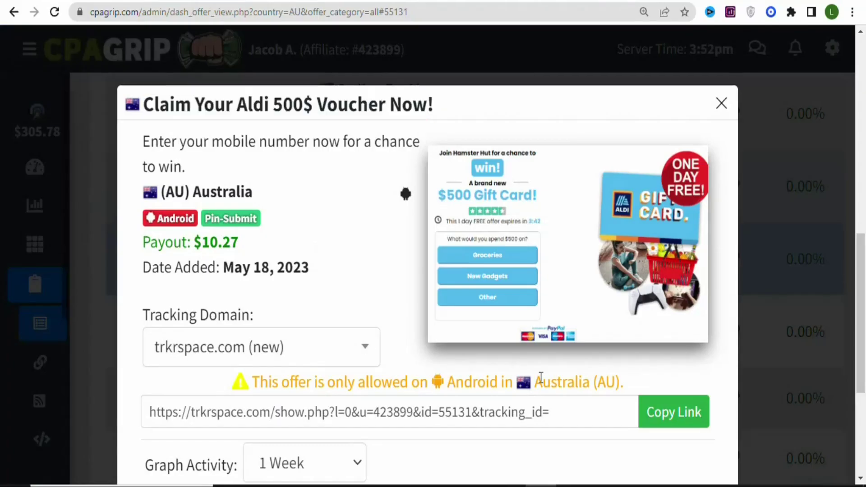
{"action": "left_click", "coordinate": [662, 411]}
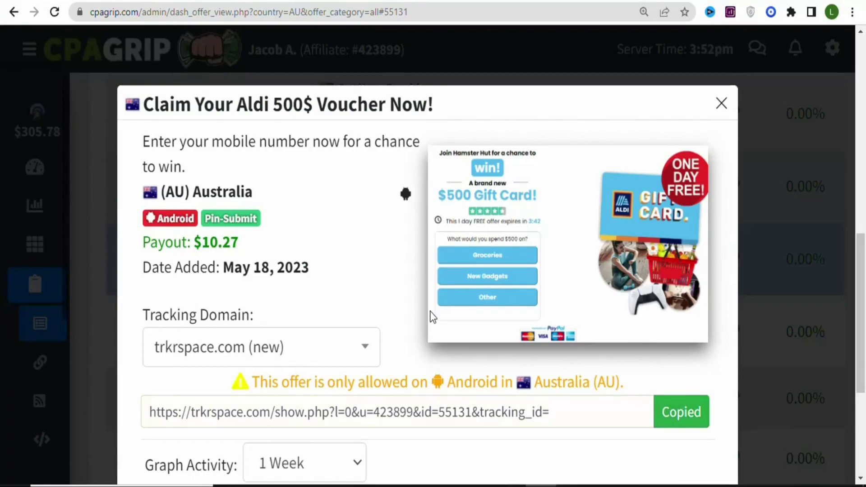
{"action": "key", "text": "alt+Tab"}
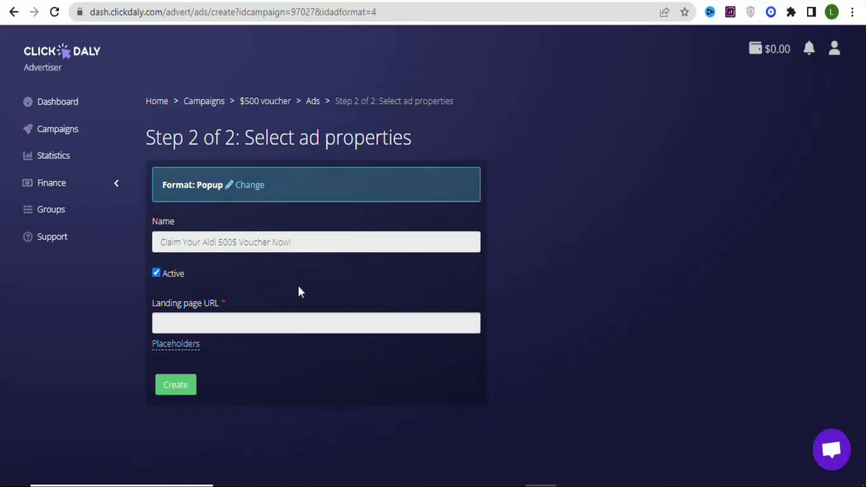
{"action": "left_click", "coordinate": [202, 323]}
{"action": "key", "text": "ctrl+v"}
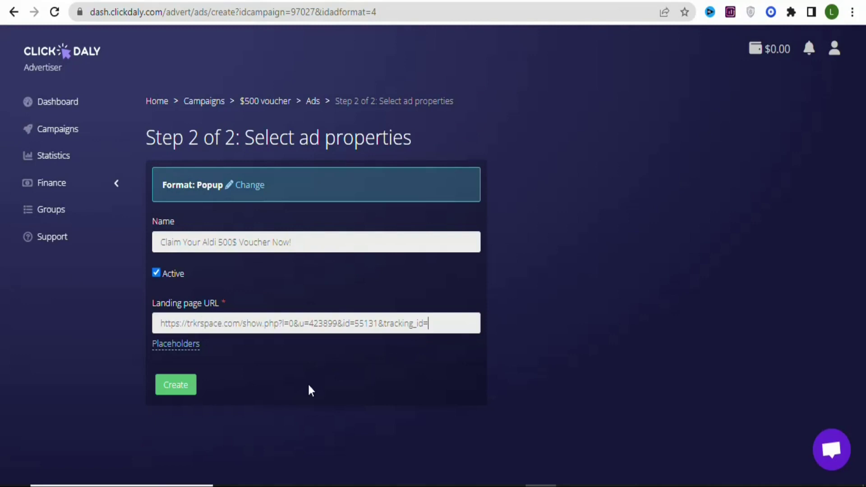
{"action": "left_click", "coordinate": [184, 387]}
{"action": "left_click", "coordinate": [184, 387]}
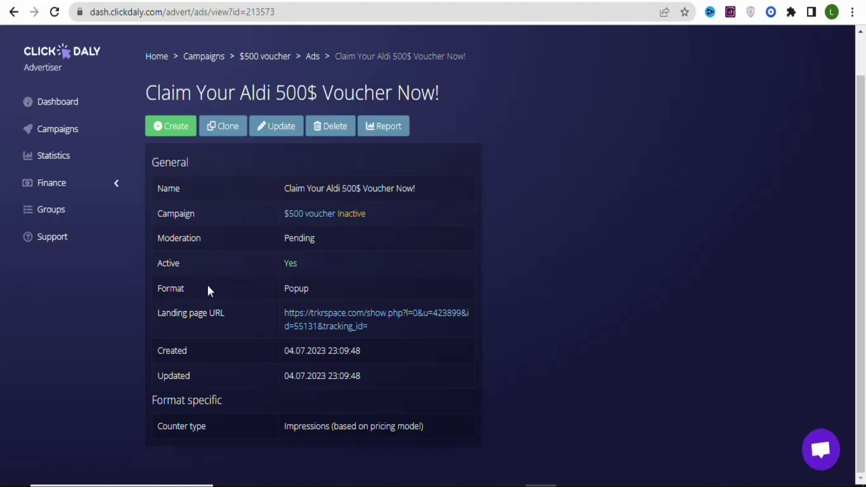
Open the advertiser account's payments page and review the available payment methods for adding funds.
{"action": "left_click", "coordinate": [56, 188]}
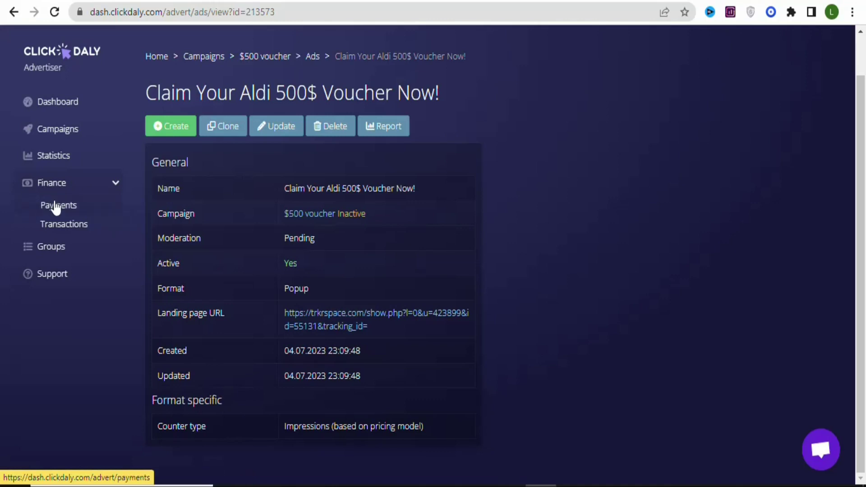
{"action": "left_click", "coordinate": [56, 206]}
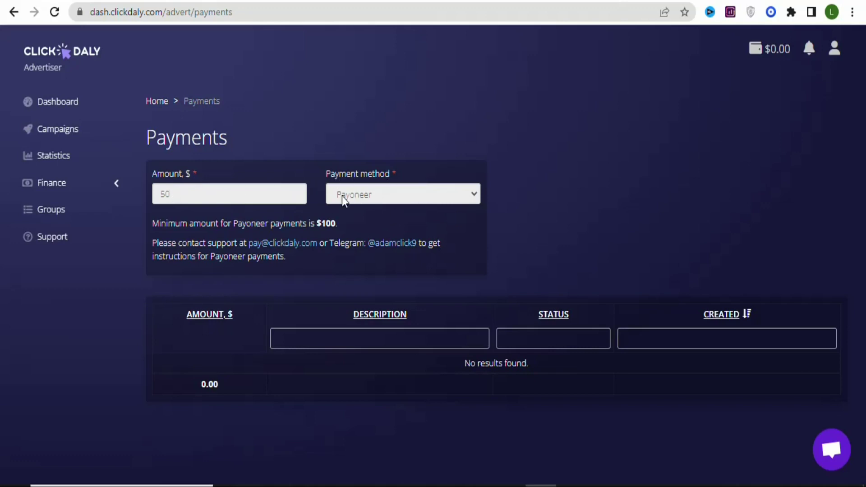
{"action": "left_click", "coordinate": [442, 196]}
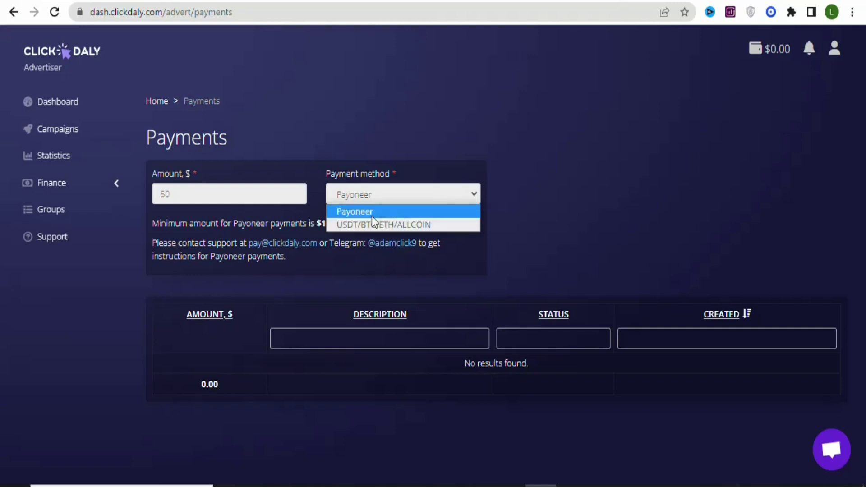
{"action": "left_click", "coordinate": [482, 225]}
{"action": "left_click", "coordinate": [328, 188]}
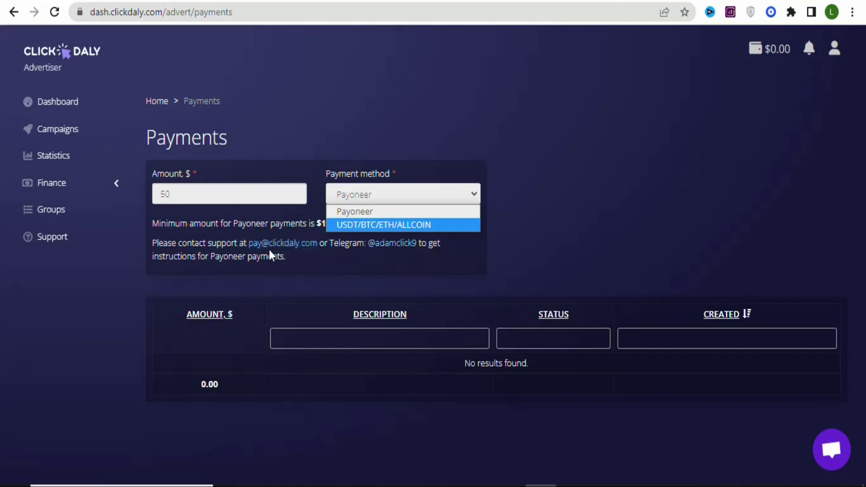
{"action": "left_click", "coordinate": [562, 252]}
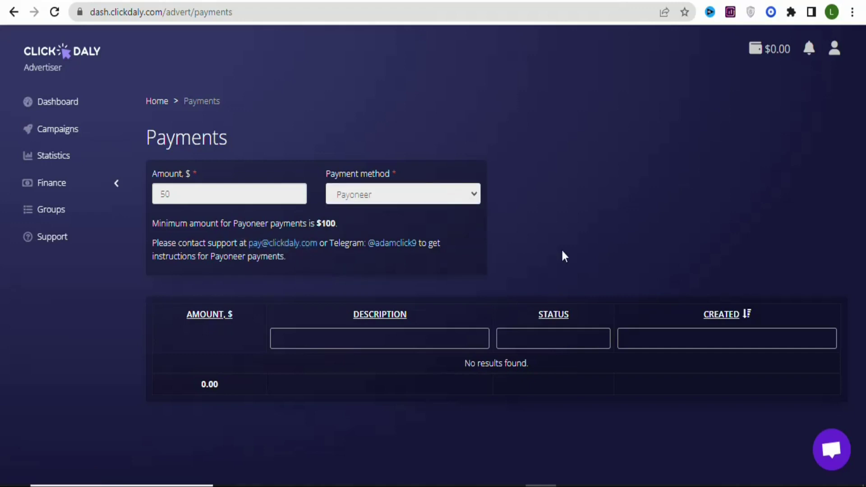